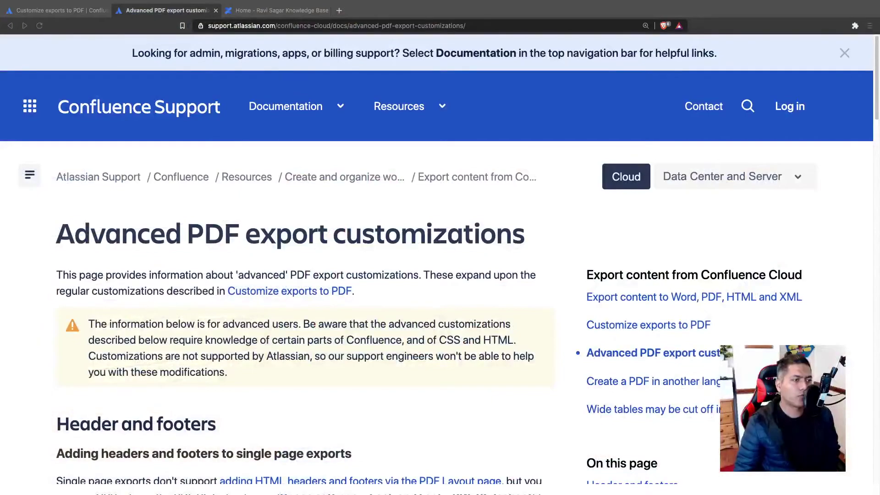
Step: Scroll the Advanced PDF export customizations page down to its Header and footers section
{"action": "left_click", "coordinate": [269, 224]}
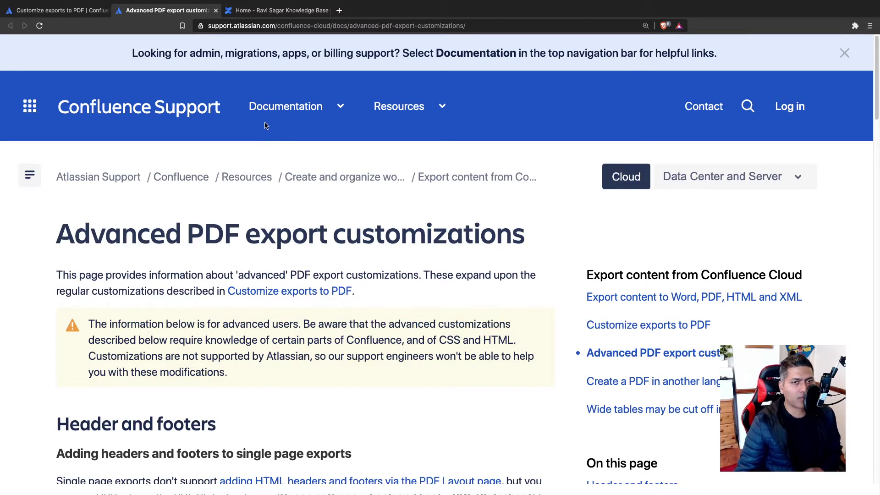
{"action": "scroll", "coordinate": [265, 194], "scroll_direction": "down", "scroll_amount": 5}
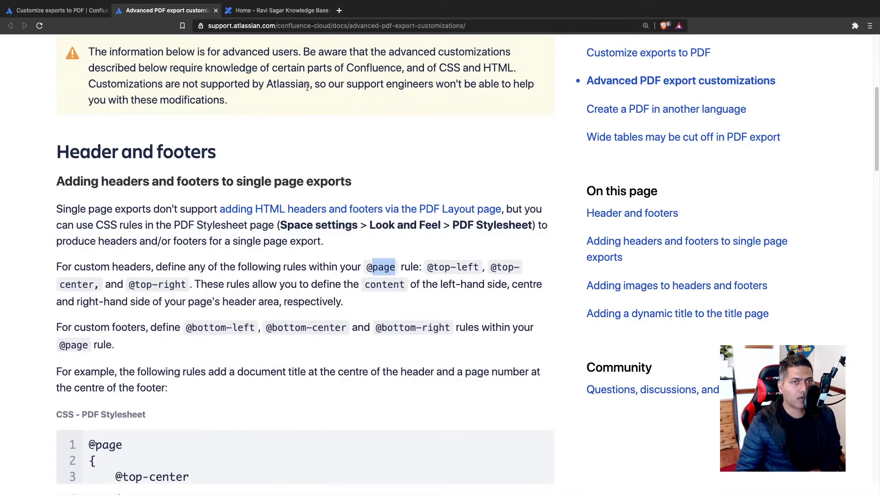
Step: Zoom the Confluence page to 110% and open the global PDF Stylesheet settings from site administration
{"action": "left_click", "coordinate": [272, 11]}
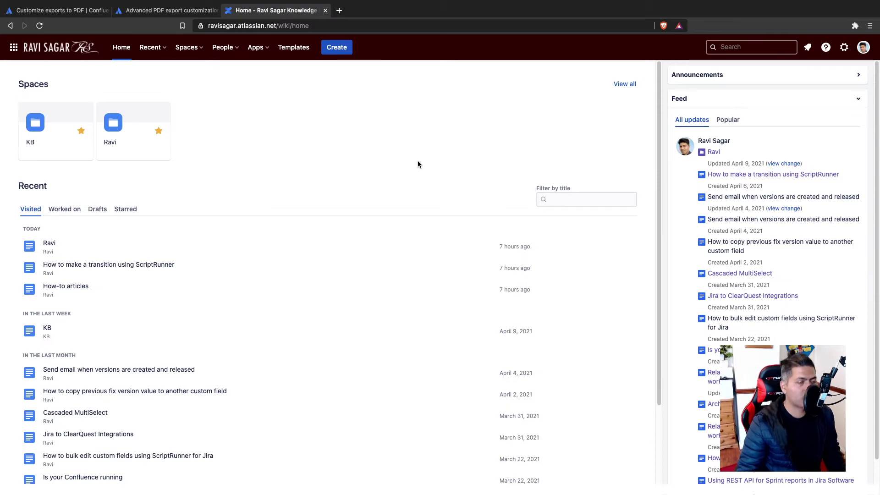
{"action": "key", "text": "super+equal"}
{"action": "key", "text": "super+equal"}
{"action": "left_click", "coordinate": [836, 50]}
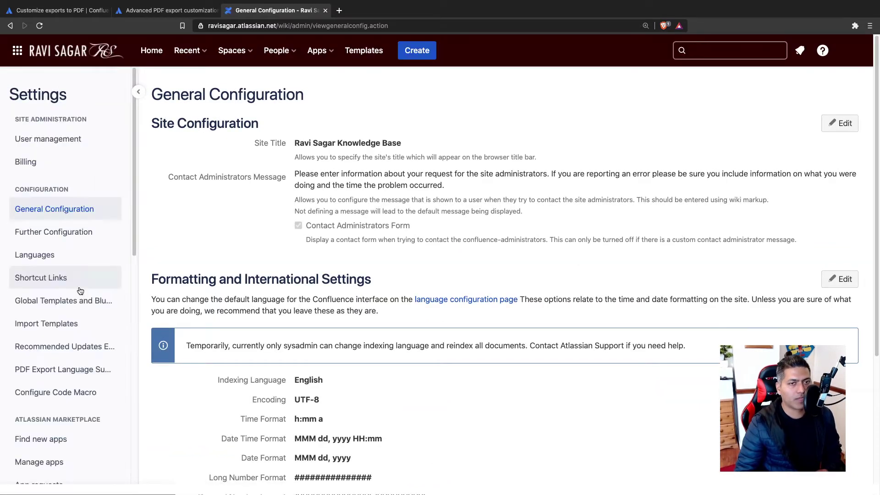
{"action": "scroll", "coordinate": [79, 289], "scroll_direction": "down", "scroll_amount": 8}
{"action": "scroll", "coordinate": [80, 291], "scroll_direction": "down", "scroll_amount": 3}
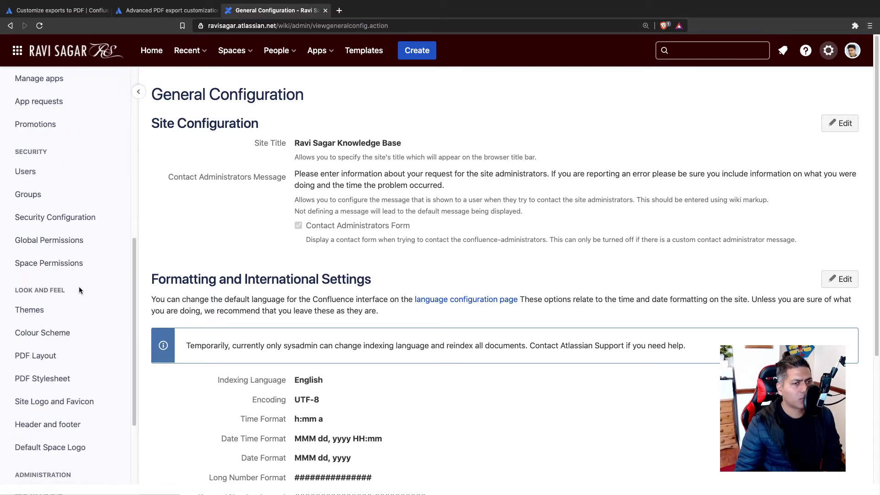
{"action": "left_click", "coordinate": [46, 381]}
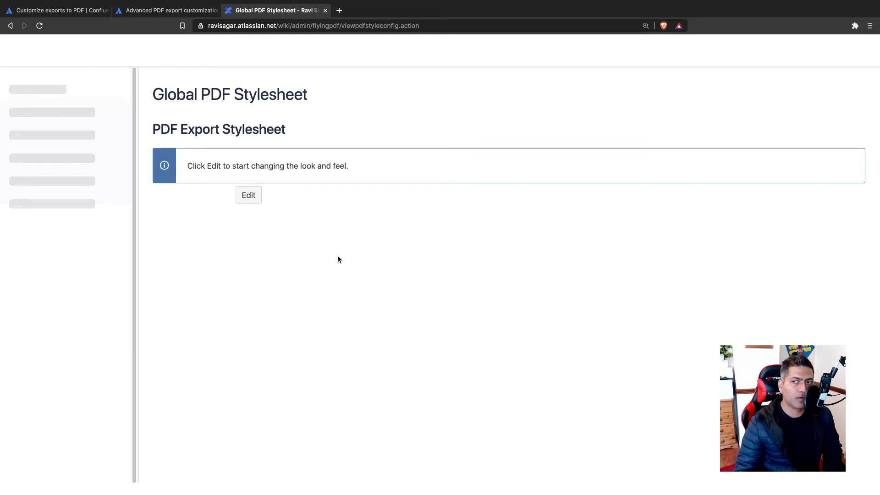
Step: Start editing the empty PDF stylesheet, then go back to the PDF export documentation
{"action": "left_click", "coordinate": [252, 197]}
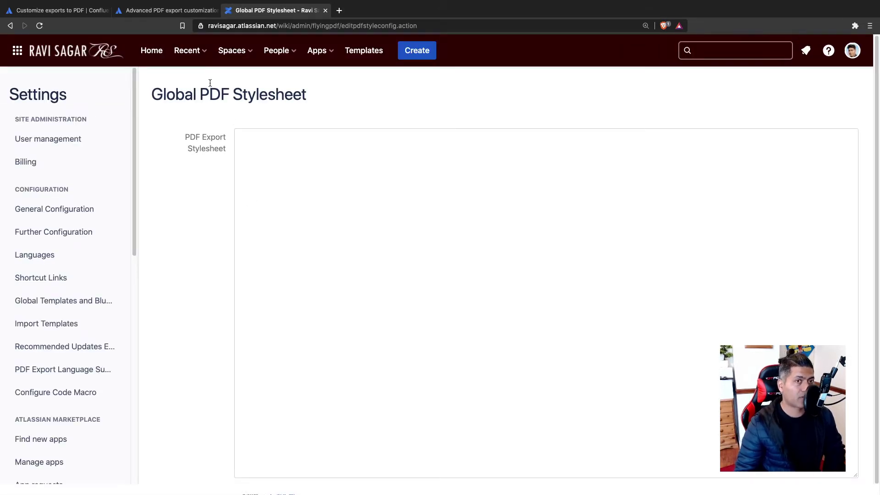
{"action": "left_click", "coordinate": [320, 173]}
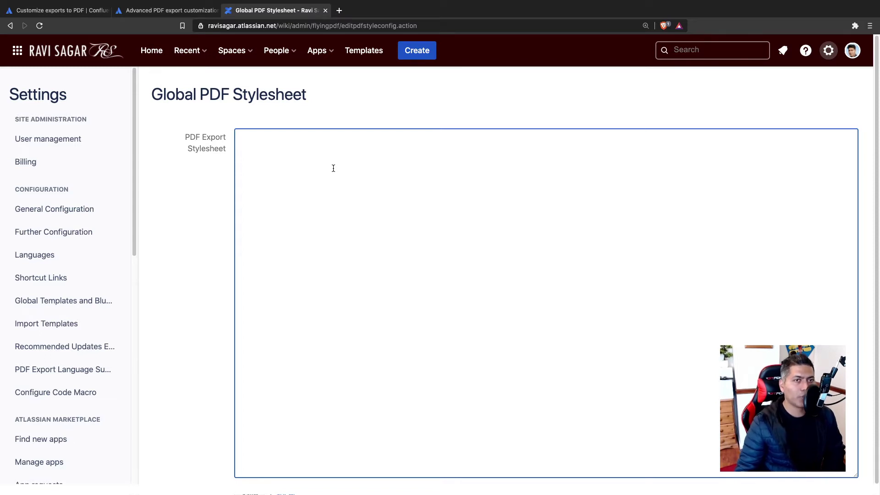
{"action": "left_click", "coordinate": [173, 14]}
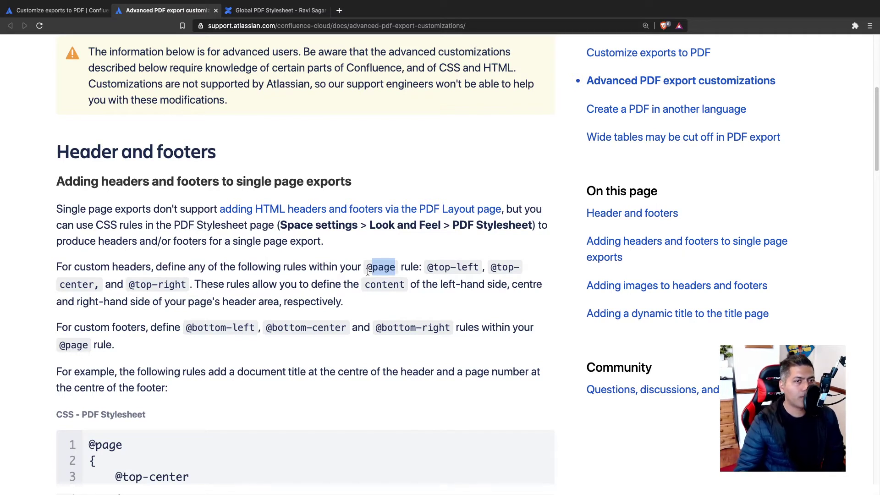
{"action": "double_click", "coordinate": [165, 269]}
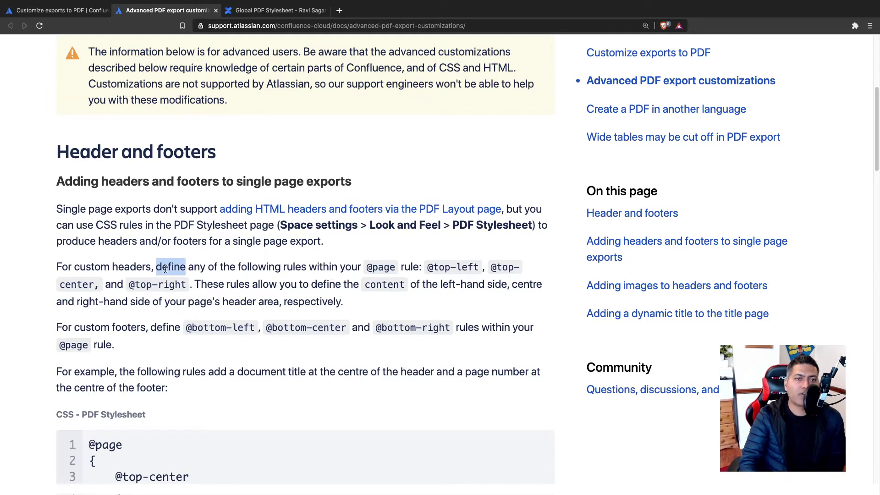
{"action": "triple_click", "coordinate": [165, 269]}
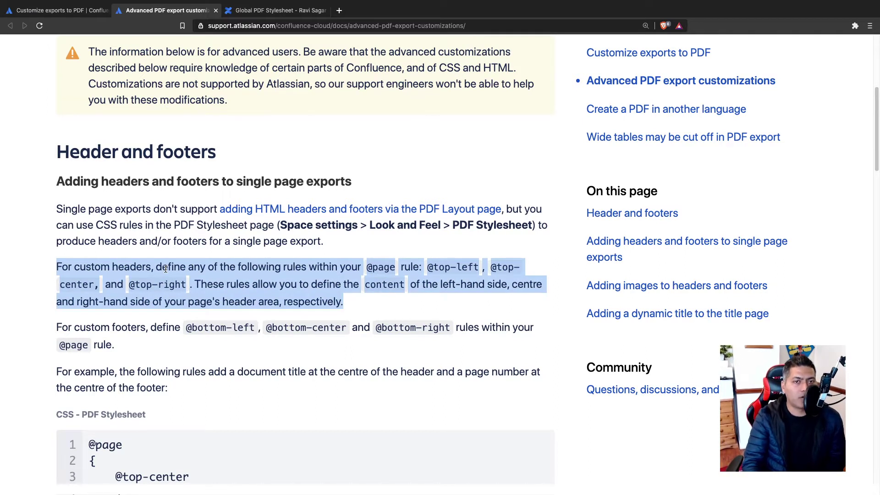
{"action": "left_click", "coordinate": [405, 278]}
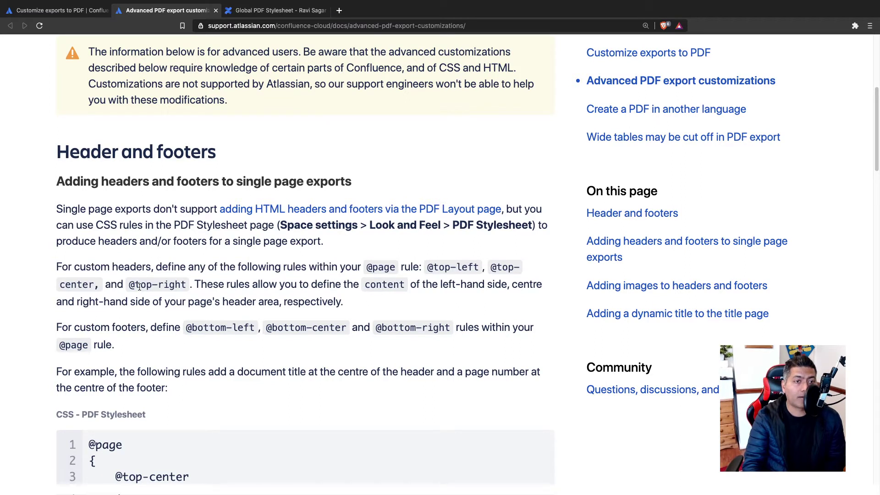
{"action": "scroll", "coordinate": [143, 302], "scroll_direction": "down", "scroll_amount": 2}
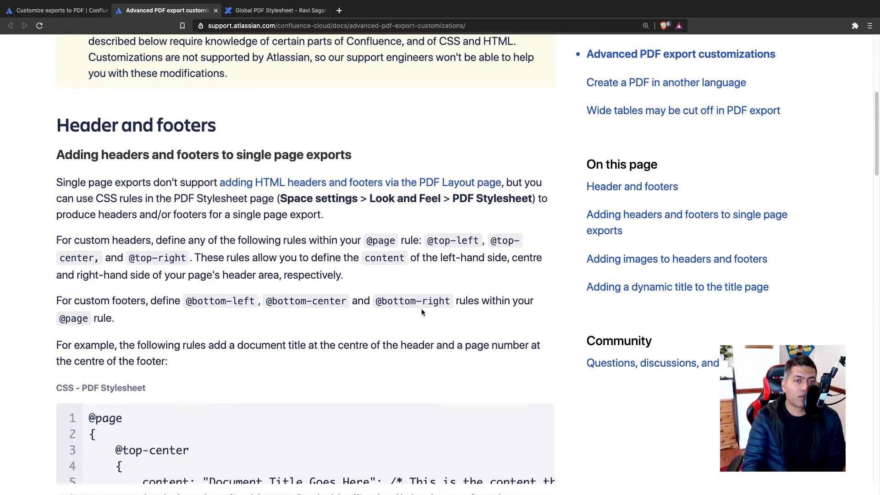
{"action": "scroll", "coordinate": [422, 312], "scroll_direction": "down", "scroll_amount": 3}
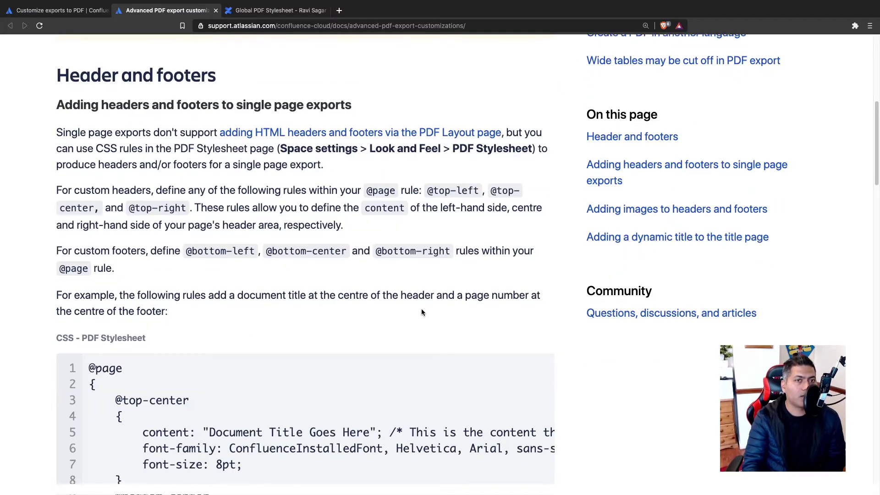
{"action": "scroll", "coordinate": [421, 313], "scroll_direction": "down", "scroll_amount": 5}
{"action": "scroll", "coordinate": [216, 332], "scroll_direction": "down", "scroll_amount": 4}
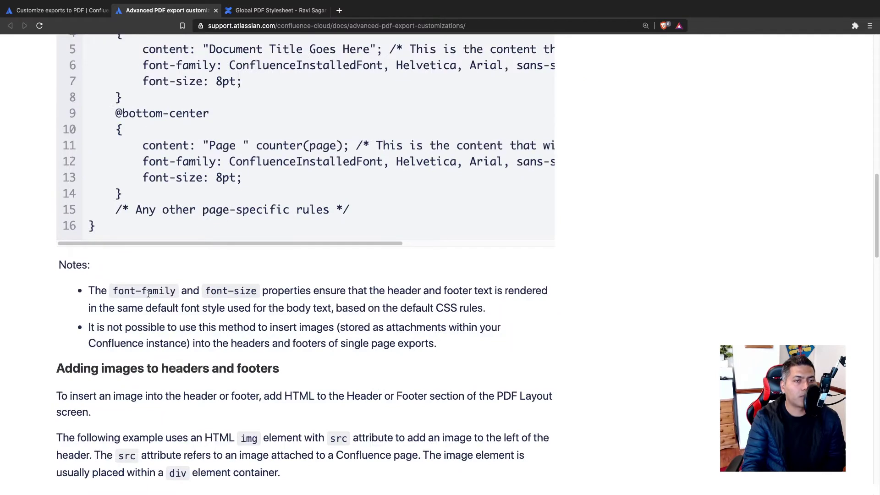
{"action": "scroll", "coordinate": [127, 289], "scroll_direction": "up", "scroll_amount": 4}
{"action": "left_click_drag", "start_coordinate": [90, 157], "coordinate": [110, 397]}
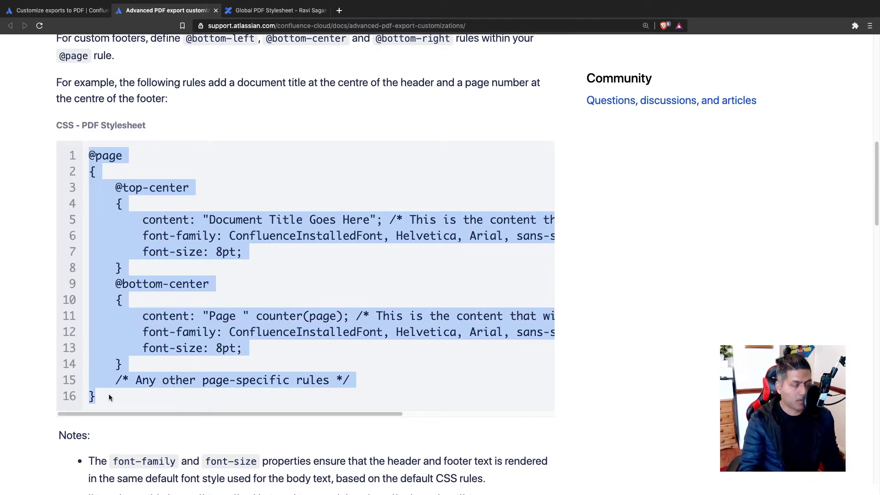
{"action": "left_click", "coordinate": [710, 277]}
{"action": "key", "text": "ctrl+Tab"}
{"action": "type", "text": "@page {     @top-center     {         content: \"Document Title Goes Here\"; /* This is the content that will appear in the header */         font-family: ConfluenceInstalledFont, Helvetica, Arial, sans-serif;         font-size: 8pt;     }     @bottom-center     {         content: \"Page \" counter(page); /* This is the content that will appear in the footer */         font-family: ConfluenceInstalledFont, Helvetica, Arial, sans-serif;         font-size: 8pt;     }     /* Any other page-specific rules */ }"}
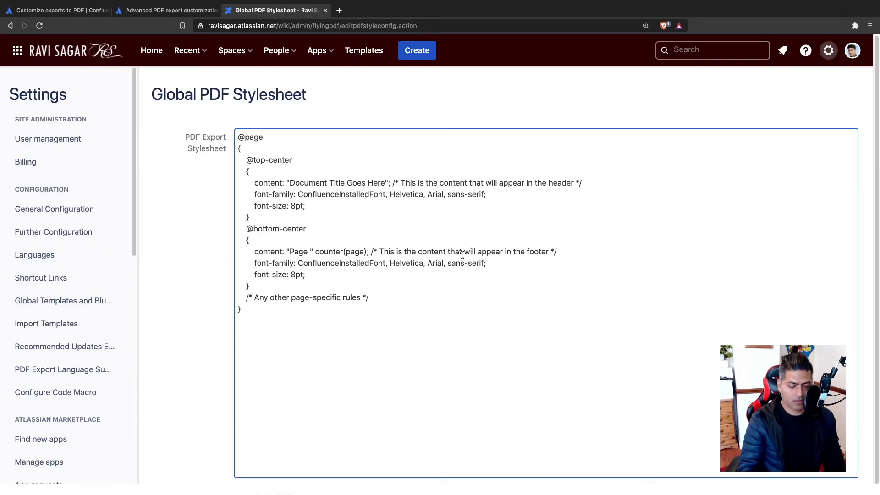
{"action": "key", "text": "super+equal"}
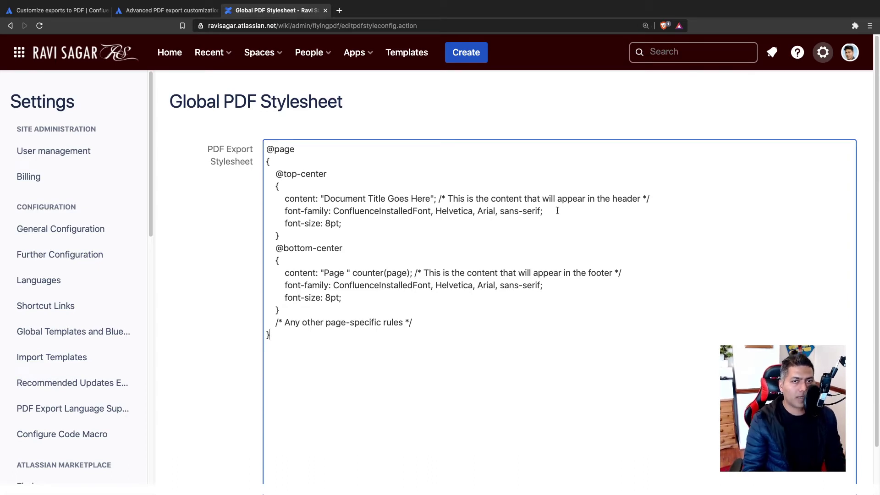
{"action": "left_click_drag", "start_coordinate": [557, 211], "coordinate": [287, 210]}
{"action": "key", "text": "BackSpace"}
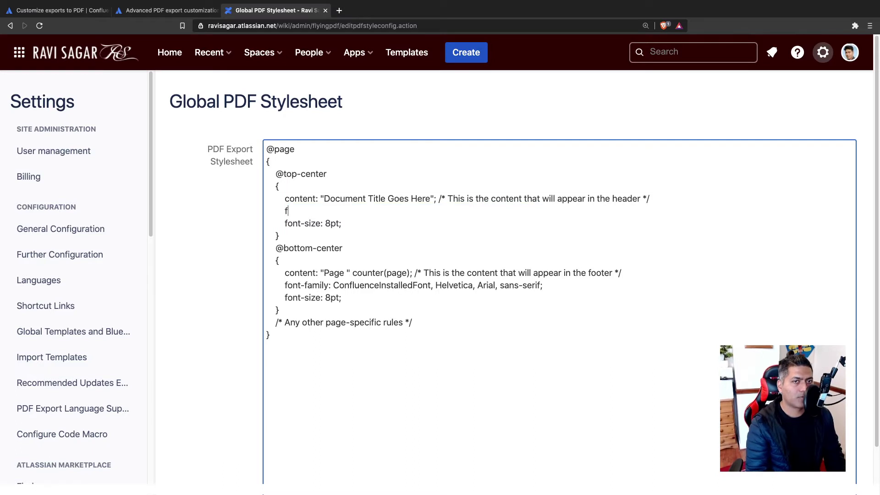
{"action": "key", "text": "BackSpace"}
{"action": "type", "text": "background"}
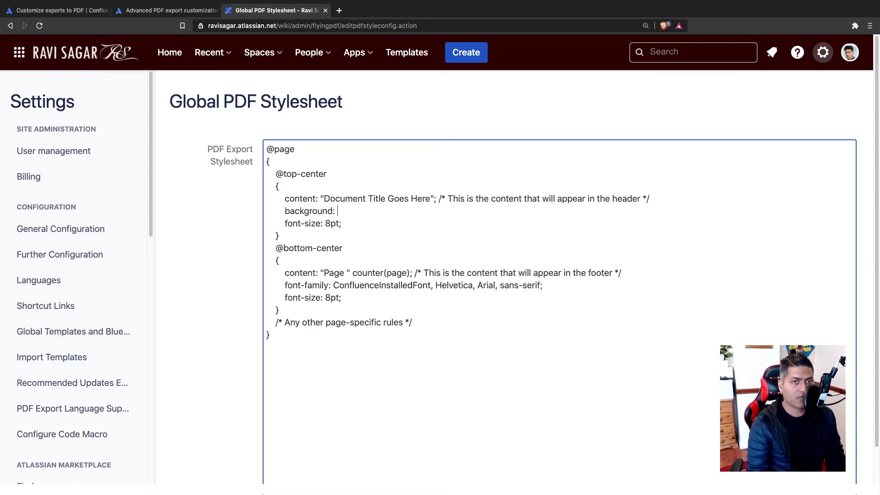
{"action": "type", "text": ": \"\""}
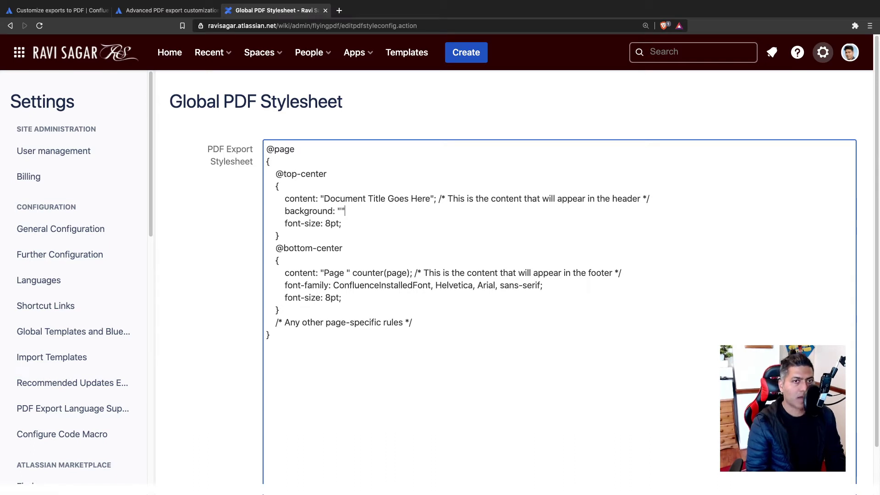
{"action": "type", "text": "red"}
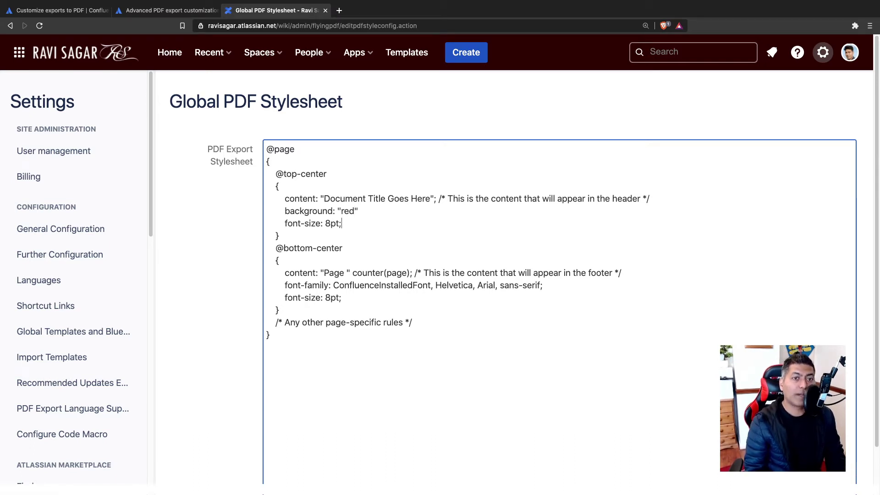
Step: Delete the footer's font-family line and finish the header's red background declaration with a semicolon
{"action": "triple_click", "coordinate": [316, 284]}
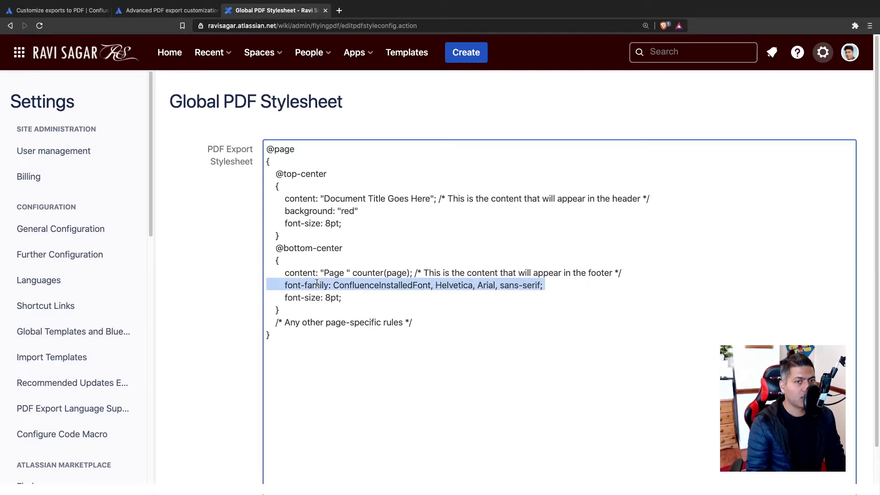
{"action": "key", "text": "BackSpace"}
{"action": "scroll", "coordinate": [316, 284], "scroll_direction": "down", "scroll_amount": 2}
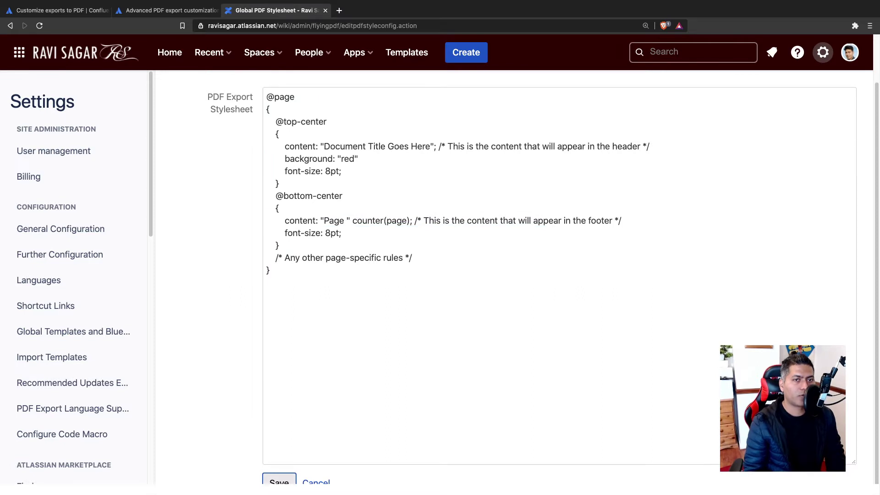
{"action": "scroll", "coordinate": [432, 276], "scroll_direction": "up", "scroll_amount": 2}
{"action": "triple_click", "coordinate": [319, 210]}
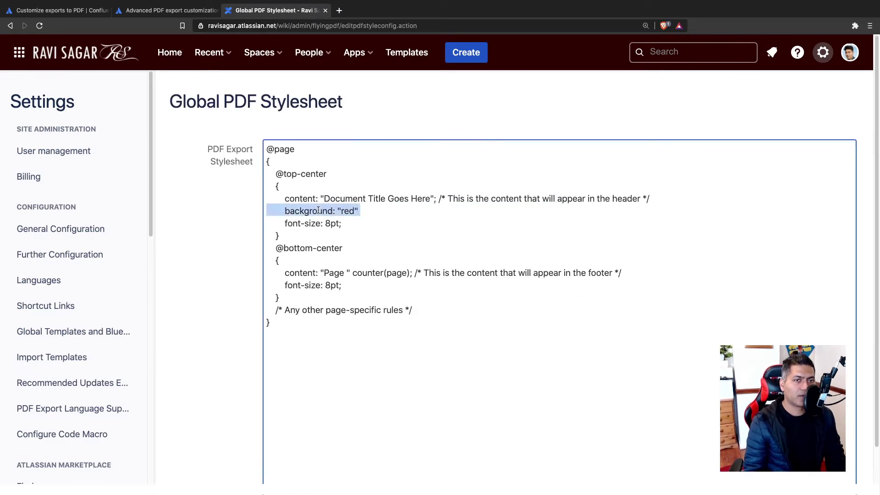
{"action": "left_click", "coordinate": [377, 210]}
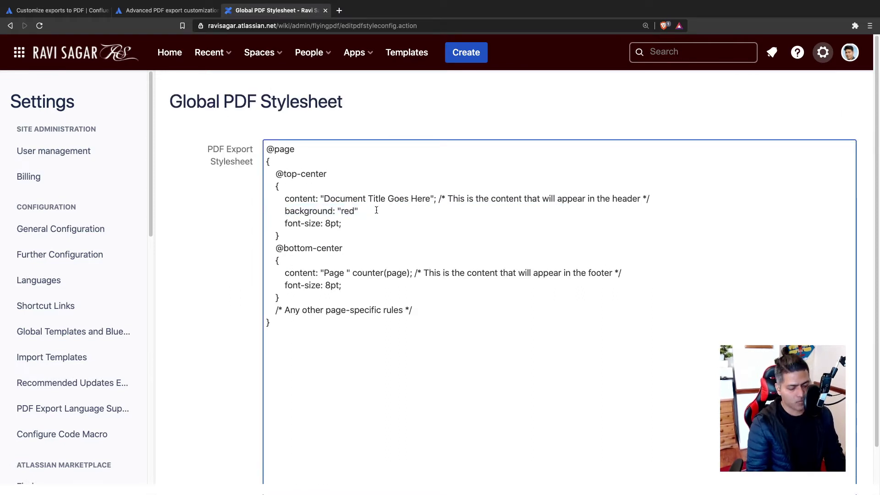
{"action": "type", "text": ";"}
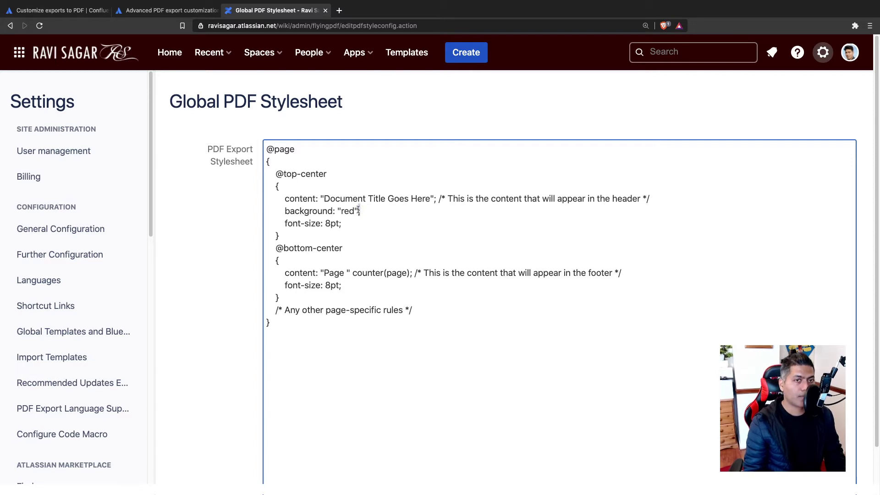
{"action": "left_click_drag", "start_coordinate": [361, 210], "coordinate": [284, 210]}
{"action": "key", "text": "super+c"}
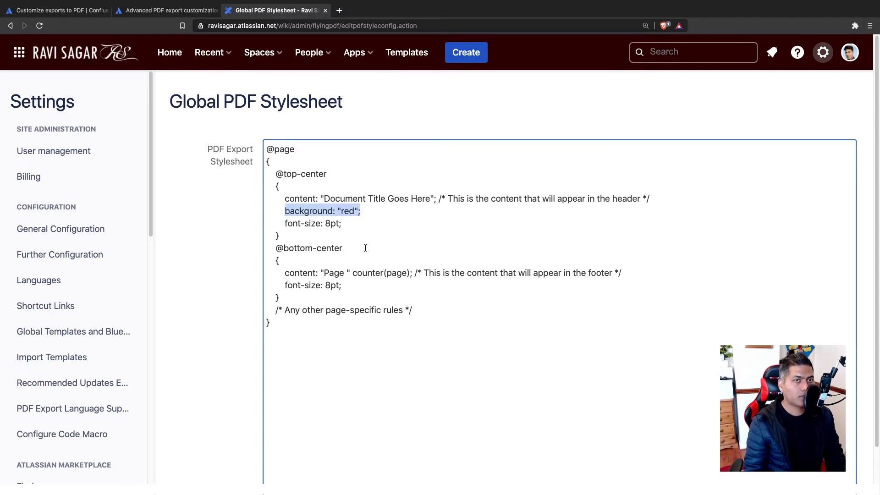
{"action": "left_click", "coordinate": [648, 268]}
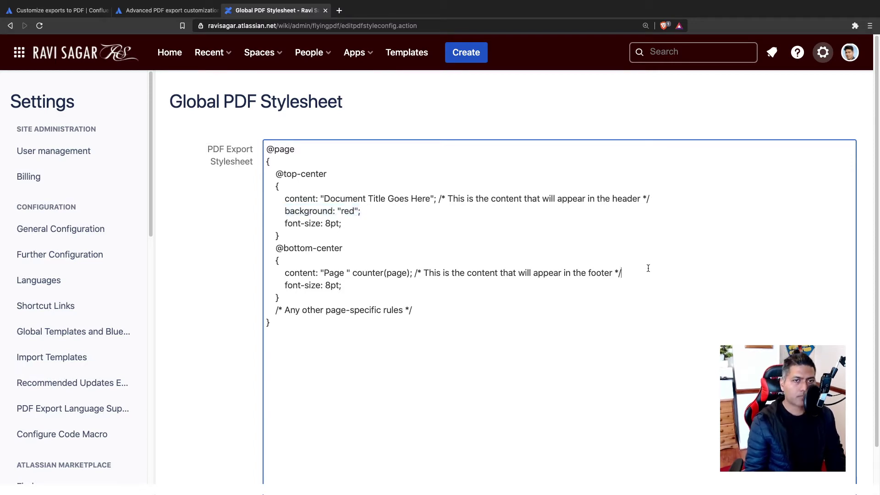
{"action": "key", "text": "Return"}
{"action": "key", "text": "super+v"}
{"action": "left_click", "coordinate": [269, 286]}
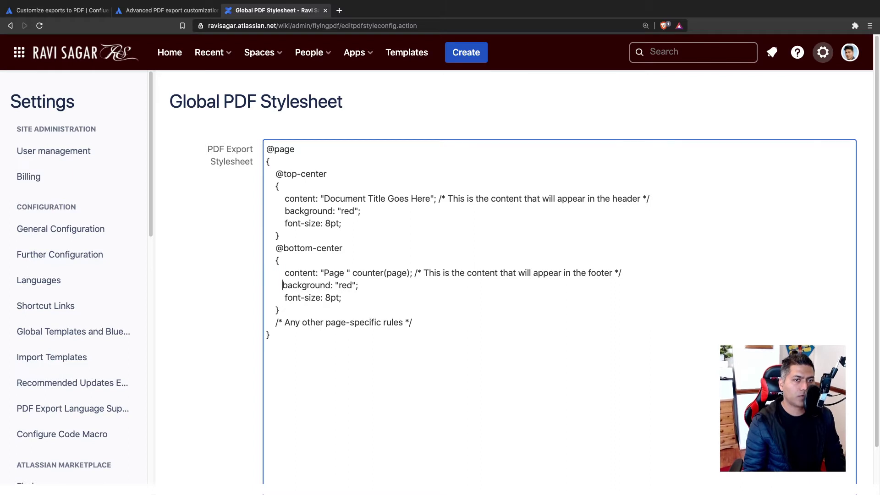
{"action": "key", "text": "BackSpace"}
{"action": "key", "text": "BackSpace"}
{"action": "scroll", "coordinate": [558, 284], "scroll_direction": "down", "scroll_amount": 2}
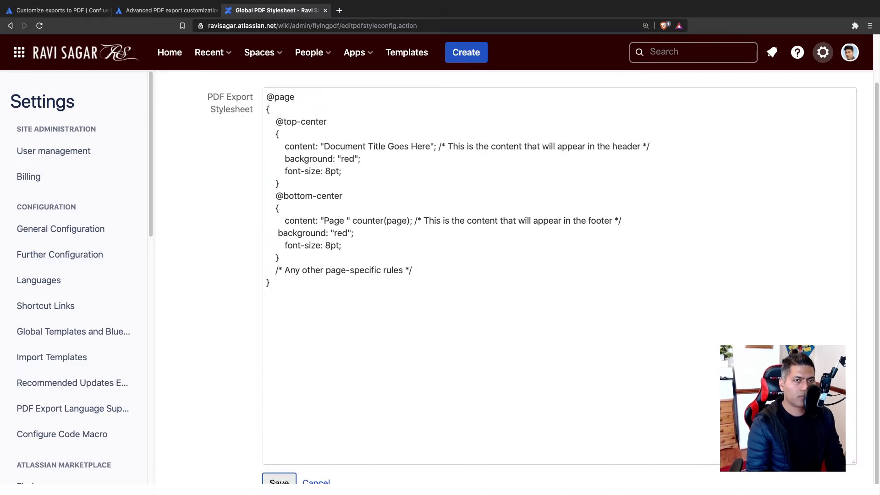
{"action": "left_click", "coordinate": [276, 238]}
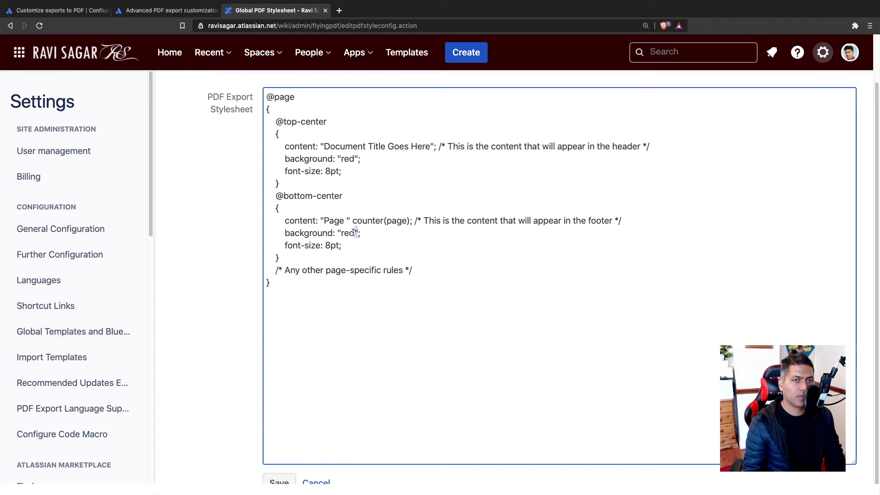
{"action": "double_click", "coordinate": [347, 233]}
{"action": "type", "text": "blue"}
Step: Check the PDF export docs and return to the stylesheet editor
{"action": "scroll", "coordinate": [392, 285], "scroll_direction": "up", "scroll_amount": 2}
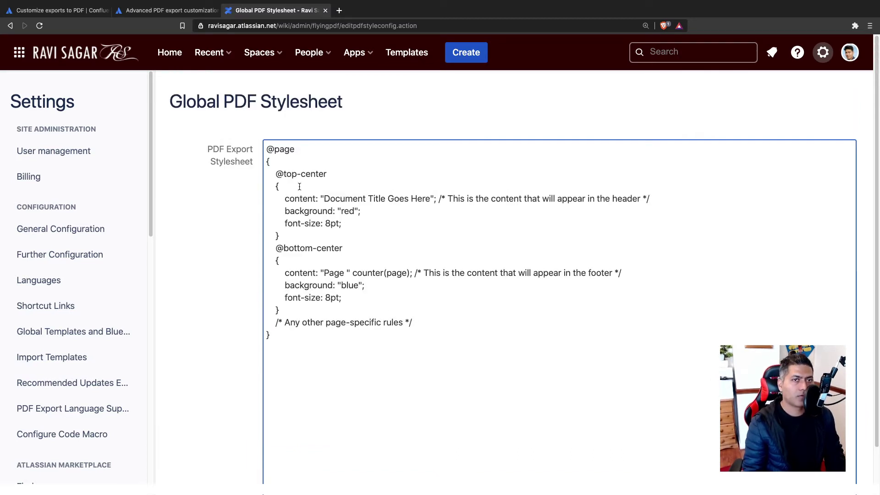
{"action": "left_click", "coordinate": [167, 14]}
{"action": "scroll", "coordinate": [231, 133], "scroll_direction": "up", "scroll_amount": 5}
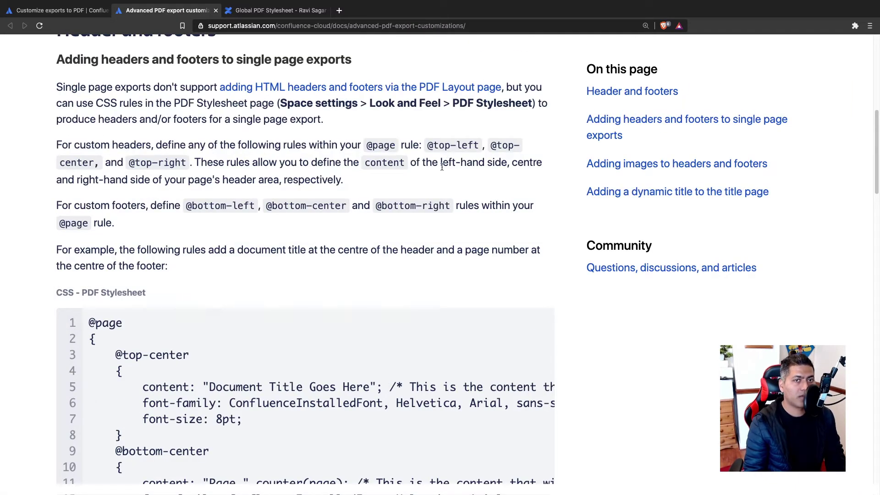
{"action": "left_click", "coordinate": [275, 10]}
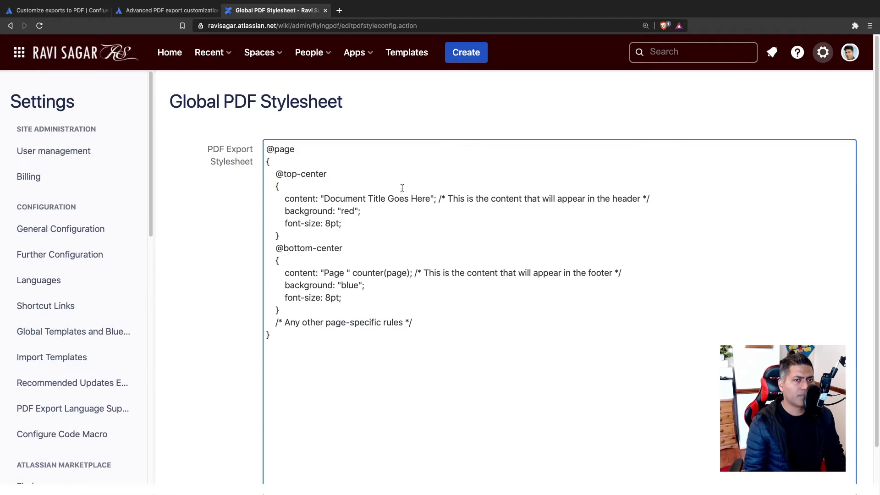
{"action": "left_click", "coordinate": [294, 164]}
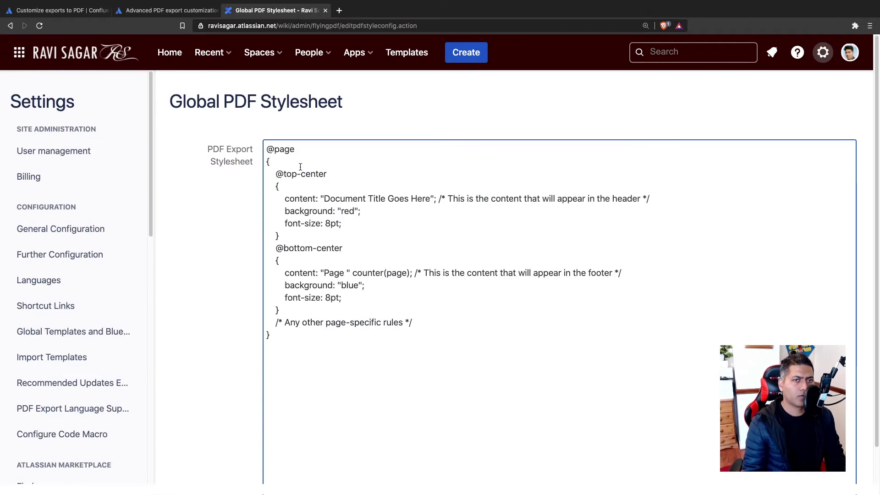
{"action": "key", "text": "Return"}
{"action": "key", "text": "Return"}
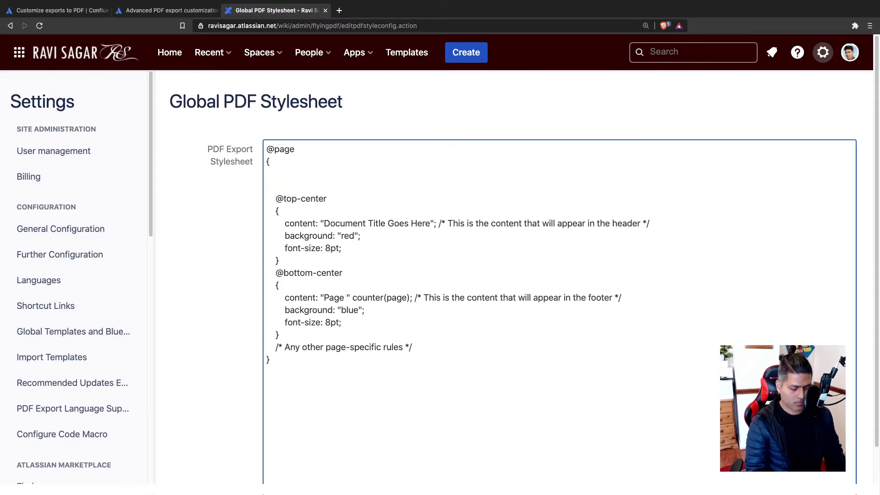
{"action": "type", "text": "@"}
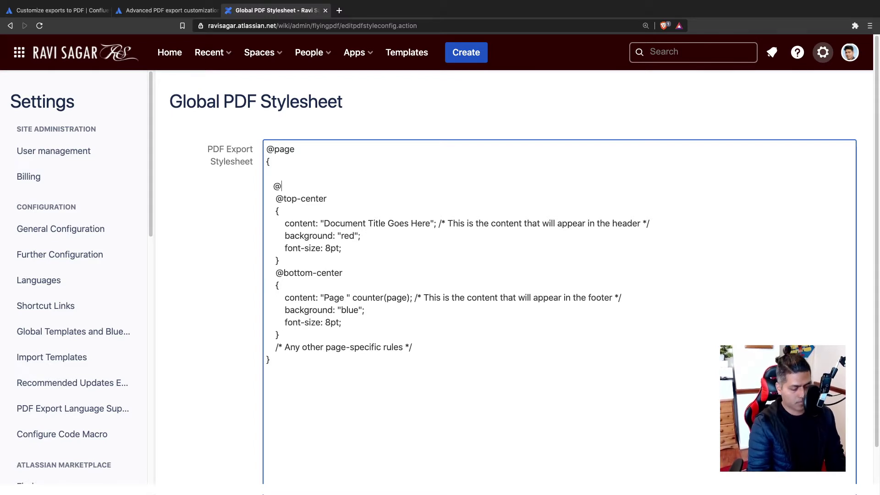
{"action": "type", "text": "top-left"}
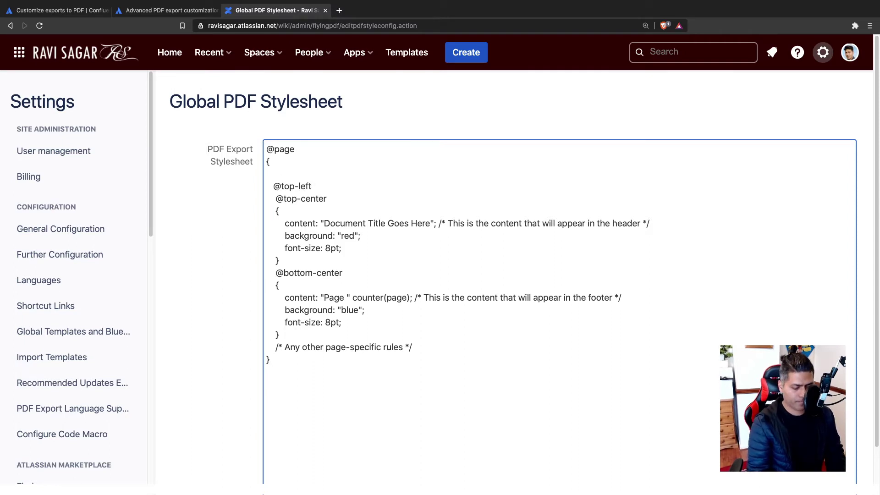
{"action": "type", "text": " {"}
{"action": "key", "text": "Return"}
{"action": "key", "text": "Return"}
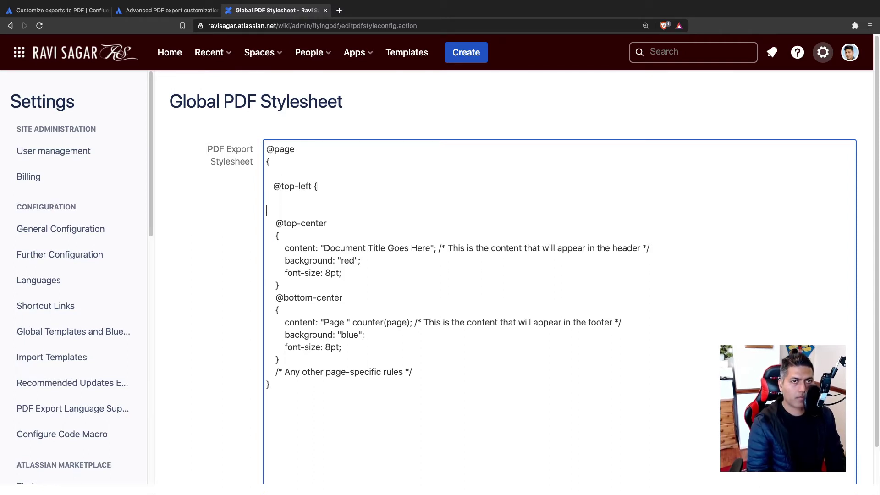
{"action": "type", "text": "}"}
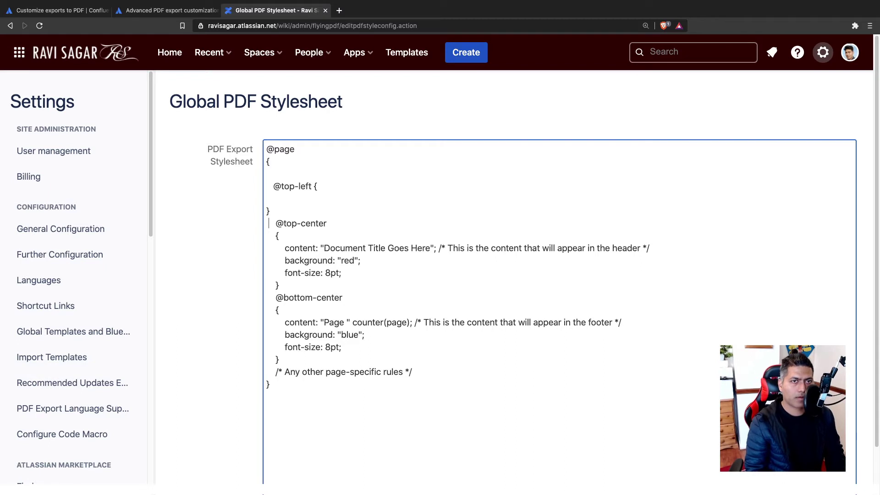
{"action": "key", "text": "Up"}
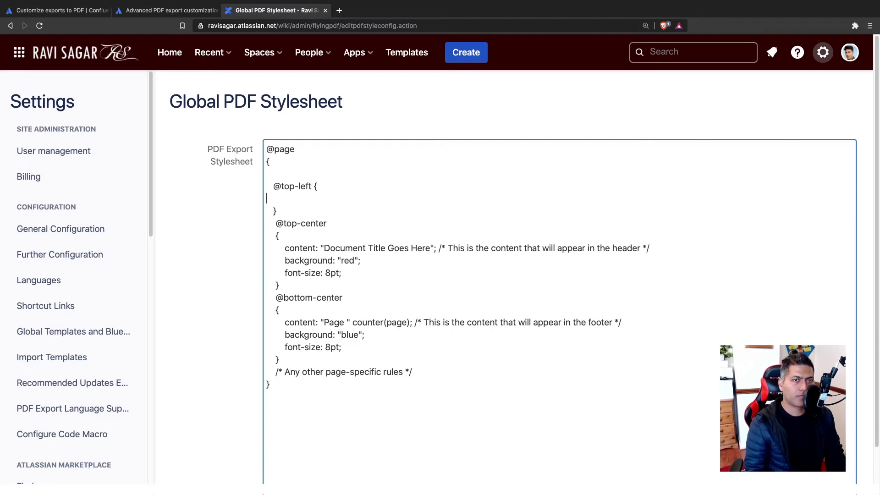
{"action": "type", "text": "background"}
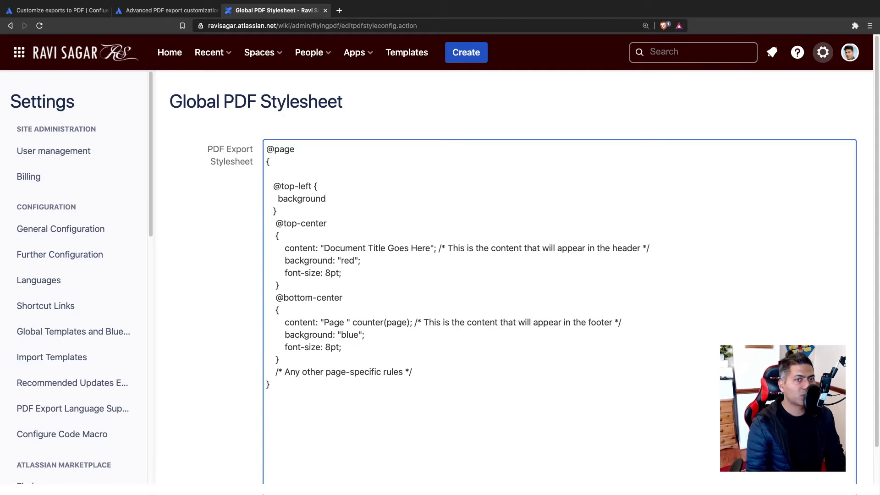
{"action": "type", "text": ": yello"}
{"action": "key", "text": "BackSpace"}
{"action": "key", "text": "BackSpace"}
{"action": "key", "text": "BackSpace"}
{"action": "key", "text": "BackSpace"}
{"action": "key", "text": "BackSpace"}
{"action": "type", "text": "\"\""}
{"action": "key", "text": "Left"}
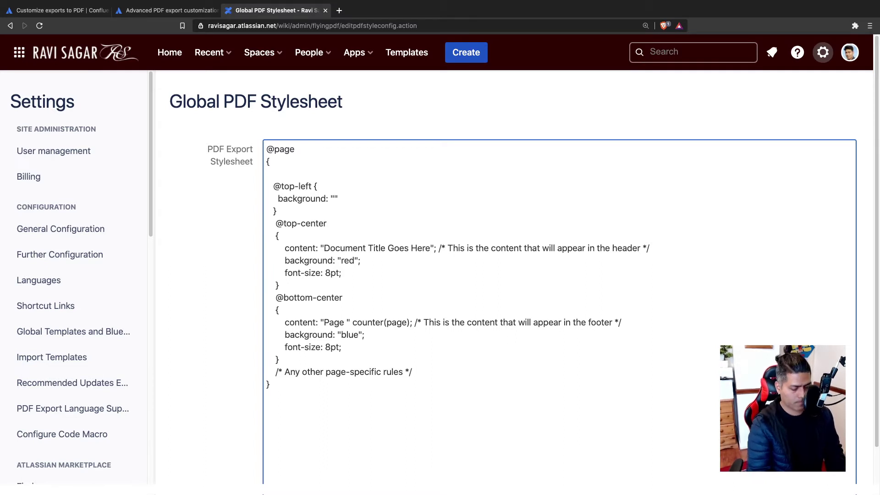
{"action": "type", "text": "yellow"}
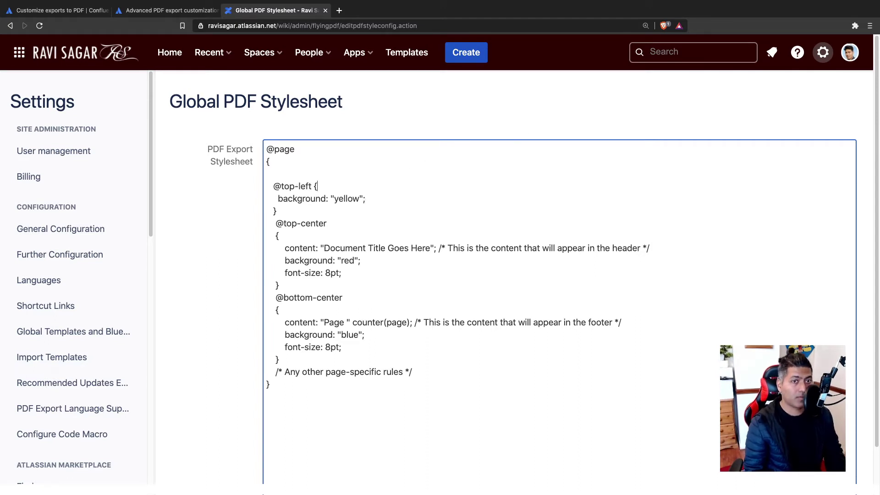
{"action": "key", "text": "Return"}
{"action": "scroll", "coordinate": [559, 275], "scroll_direction": "down", "scroll_amount": 2}
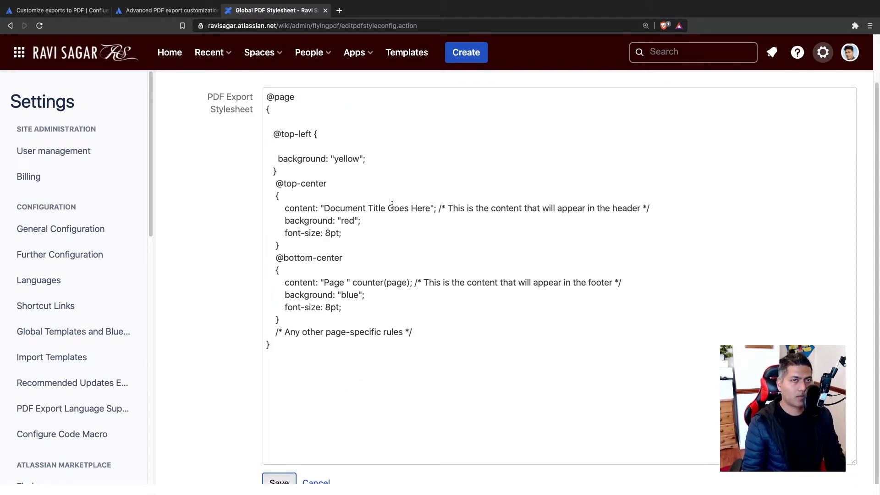
{"action": "left_click", "coordinate": [316, 147]}
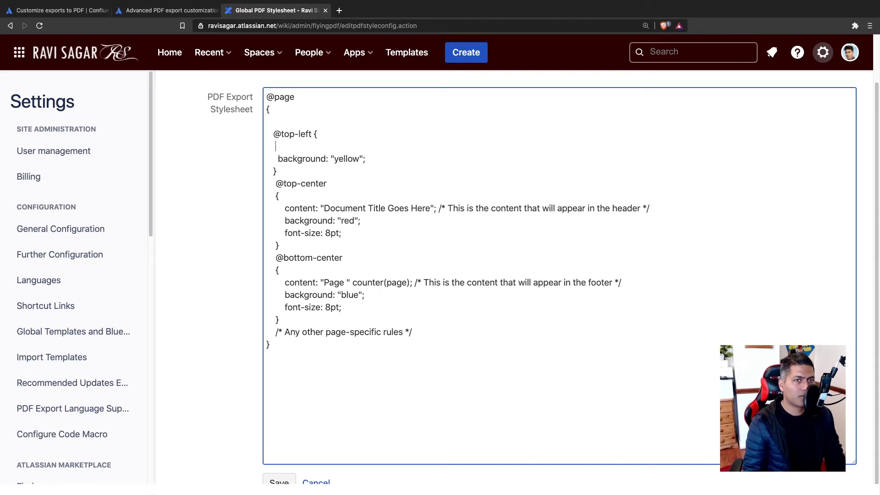
{"action": "type", "text": "content:"}
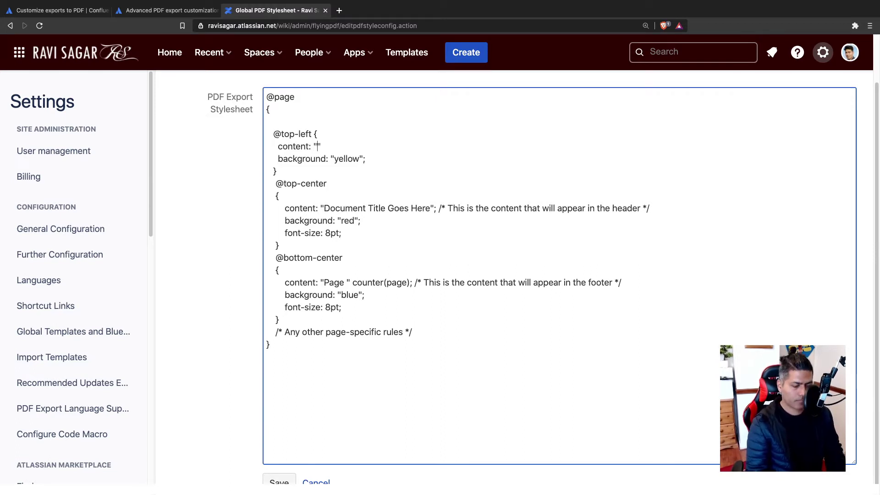
{"action": "type", "text": "Top left"}
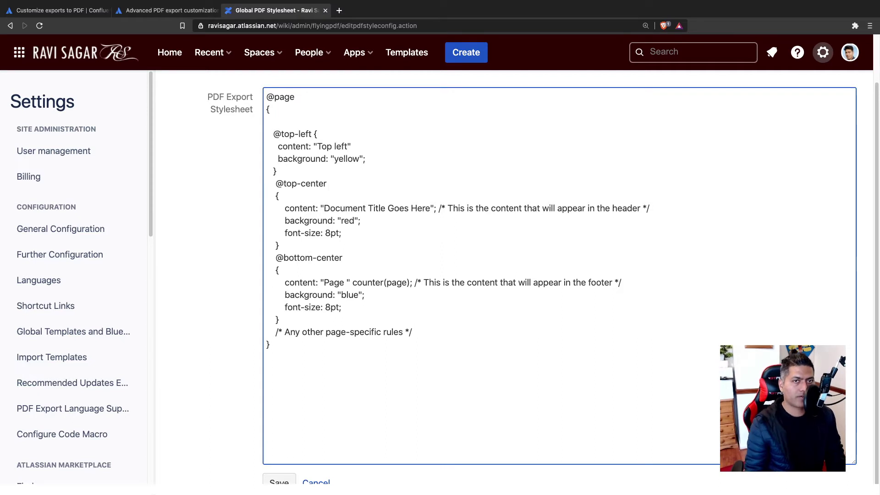
Step: Replace the "Document Title Goes Here" centre header text with "Top Centre"
{"action": "left_click_drag", "start_coordinate": [433, 208], "coordinate": [324, 208]}
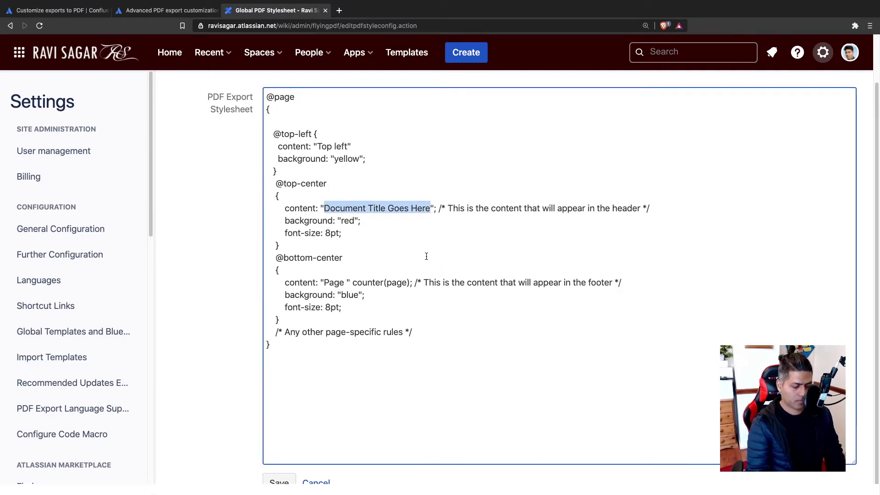
{"action": "type", "text": "Top"}
{"action": "key", "text": "BackSpace"}
{"action": "key", "text": "BackSpace"}
{"action": "type", "text": "i"}
{"action": "key", "text": "BackSpace"}
{"action": "type", "text": "op Centre"}
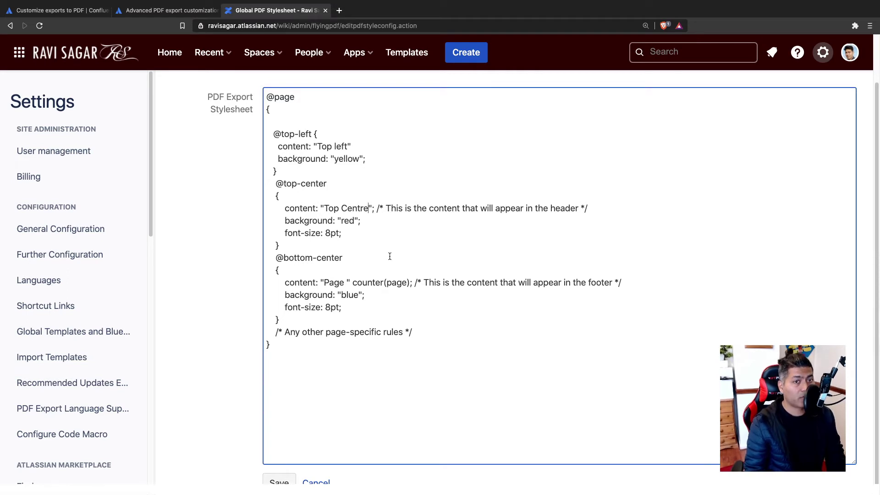
{"action": "left_click", "coordinate": [313, 243]}
{"action": "key", "text": "Return"}
{"action": "key", "text": "Return"}
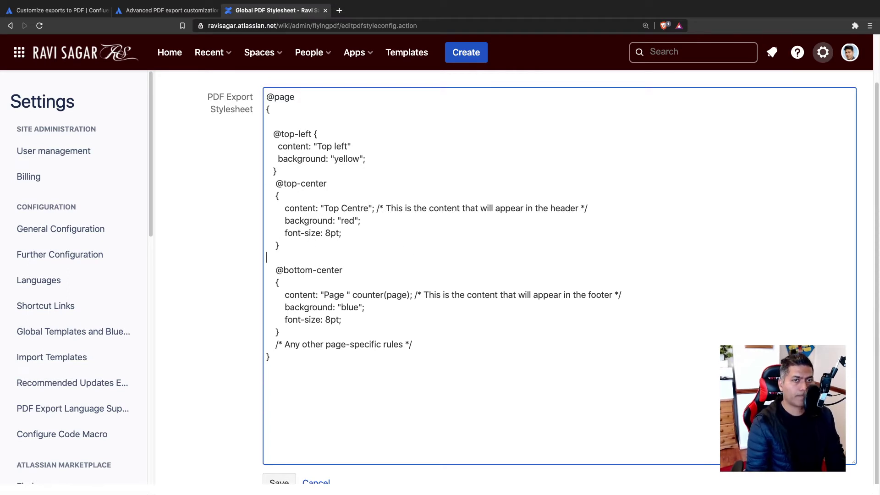
{"action": "left_click_drag", "start_coordinate": [291, 168], "coordinate": [265, 137]}
{"action": "key", "text": "ctrl+c"}
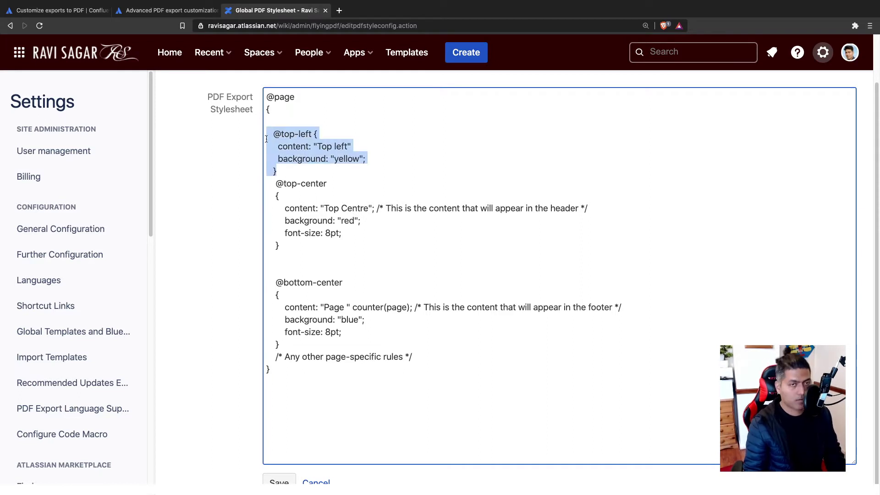
{"action": "left_click", "coordinate": [292, 261]}
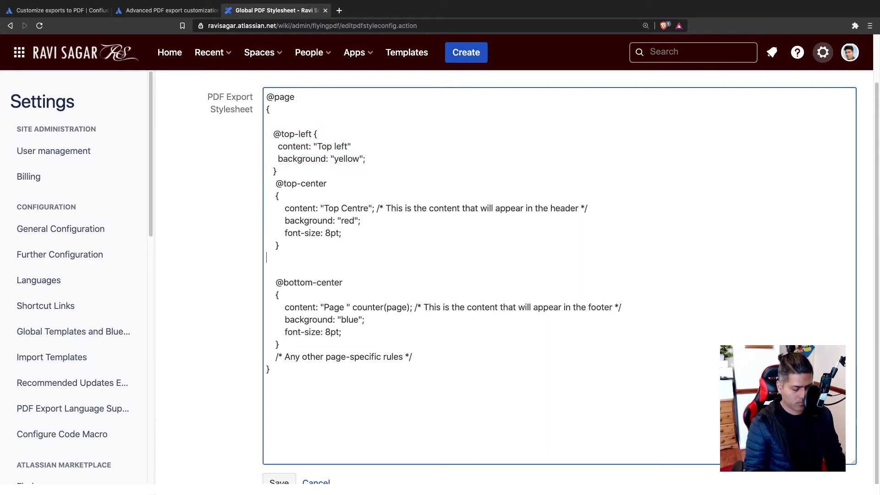
{"action": "key", "text": "Return"}
{"action": "key", "text": "ctrl+v"}
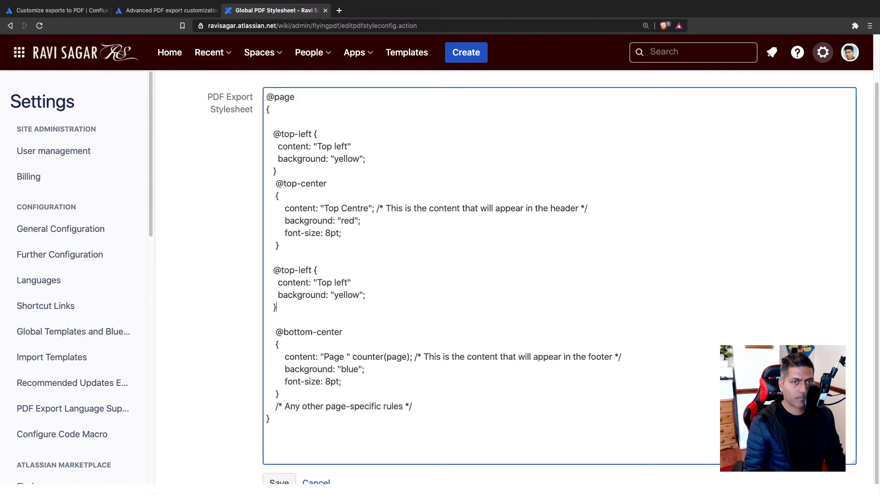
{"action": "key", "text": "BackSpace"}
{"action": "key", "text": "BackSpace"}
{"action": "key", "text": "BackSpace"}
{"action": "key", "text": "BackSpace"}
{"action": "type", "text": "right"}
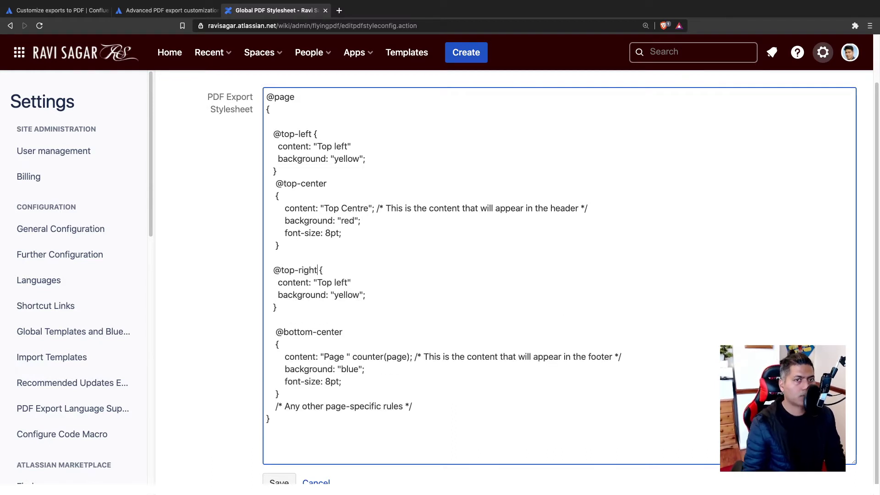
{"action": "double_click", "coordinate": [343, 282]}
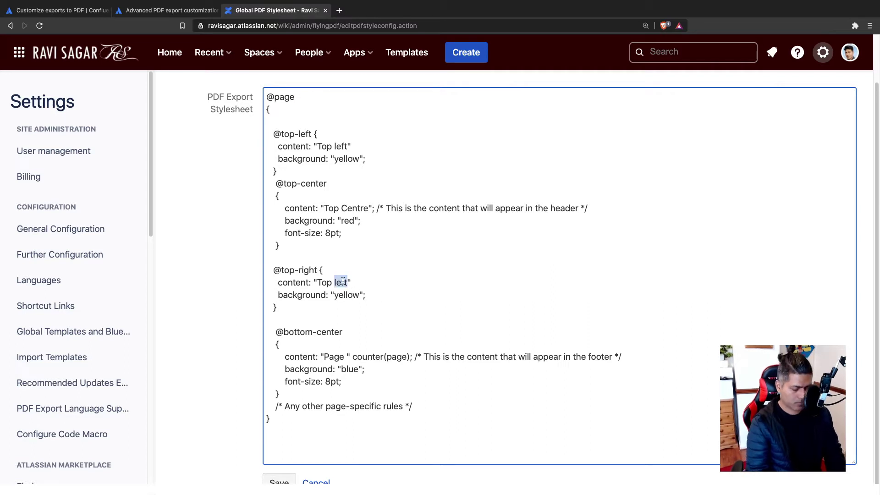
{"action": "type", "text": "righ"}
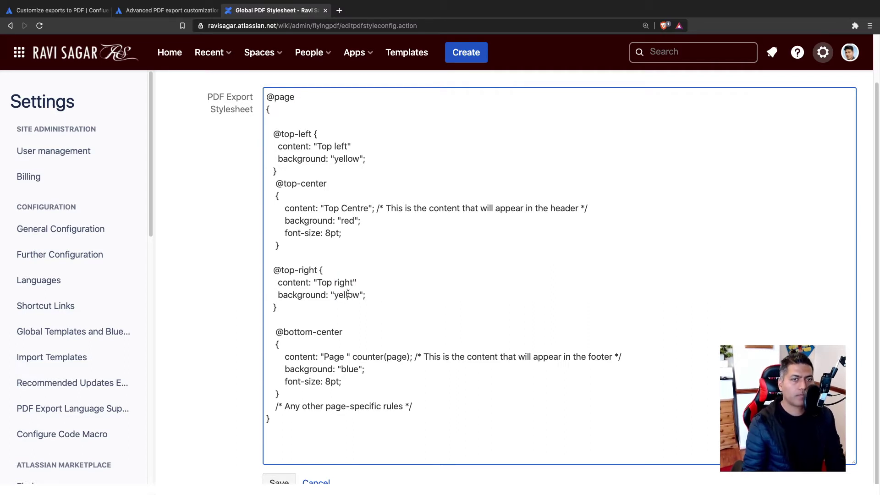
{"action": "double_click", "coordinate": [348, 294]}
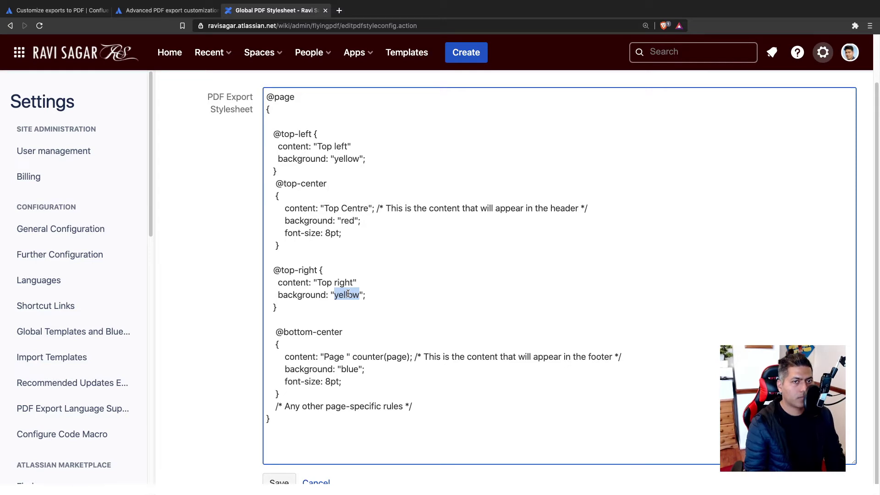
{"action": "type", "text": "g"}
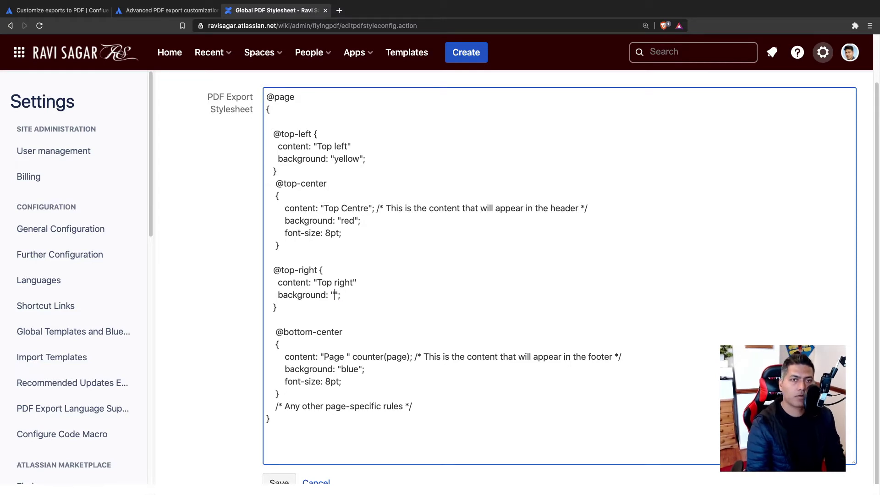
{"action": "type", "text": "green"}
{"action": "left_click", "coordinate": [279, 481]}
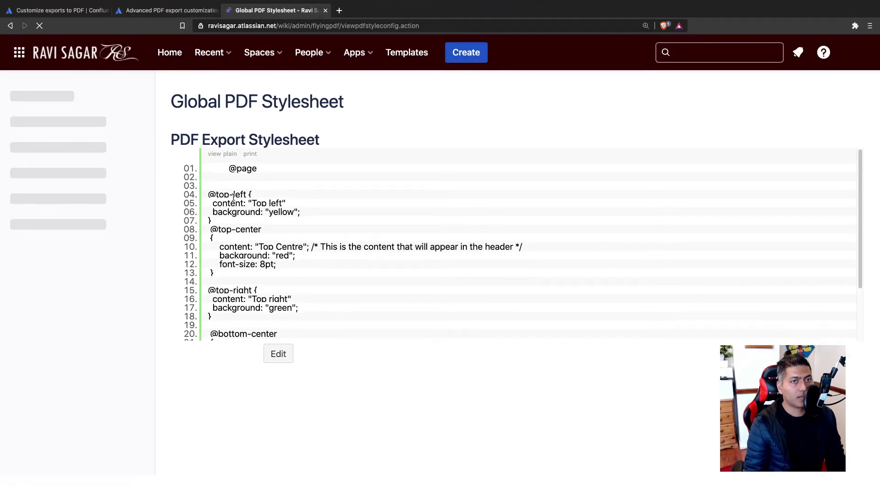
Step: Open the starred Ravi space's Space Settings > Look and Feel > PDF Stylesheet page
{"action": "left_click", "coordinate": [278, 56]}
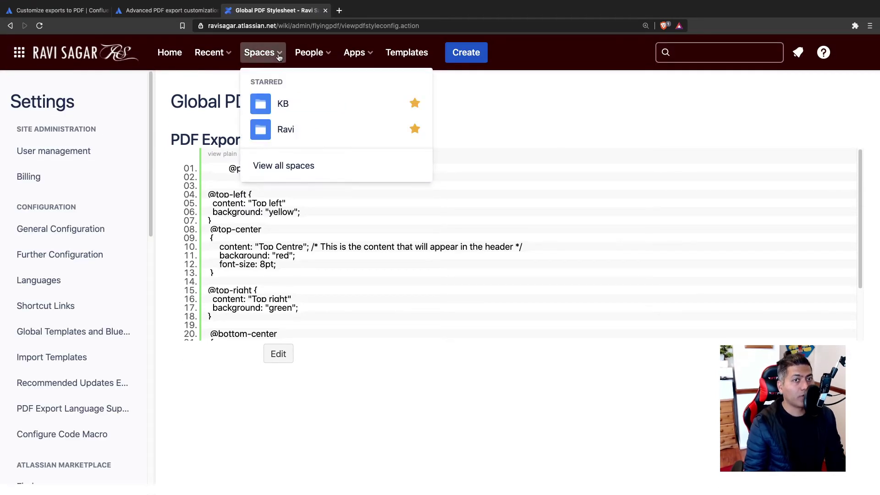
{"action": "left_click", "coordinate": [289, 132]}
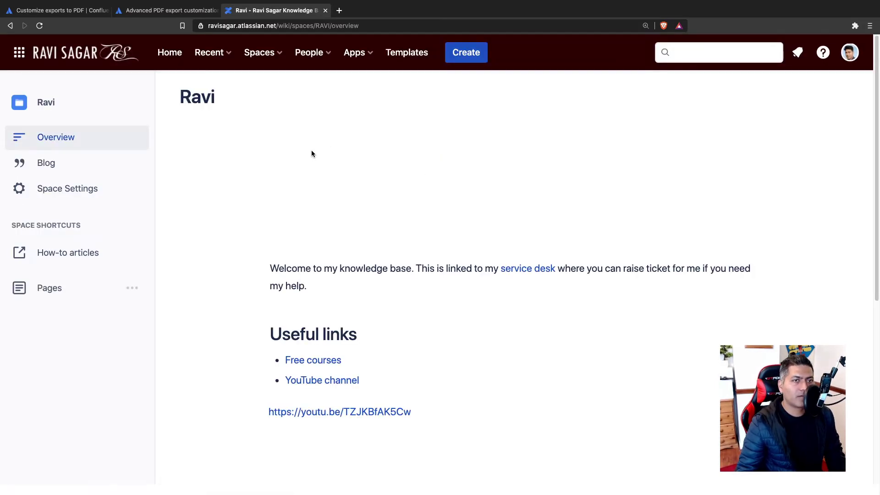
{"action": "left_click", "coordinate": [64, 195]}
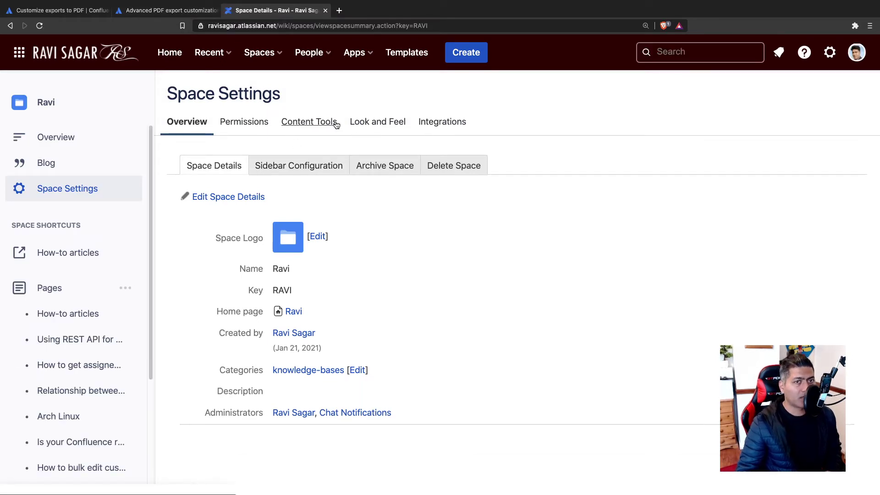
{"action": "left_click", "coordinate": [321, 125]}
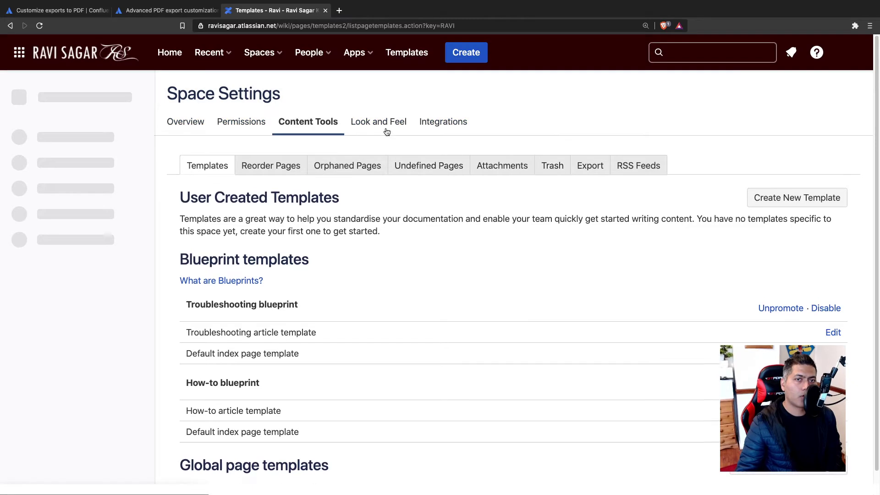
{"action": "left_click", "coordinate": [386, 128]}
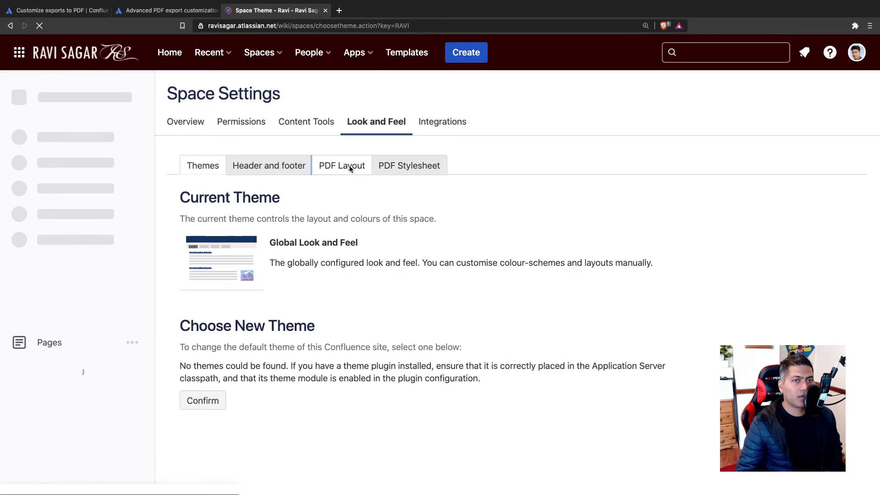
{"action": "left_click", "coordinate": [350, 166]}
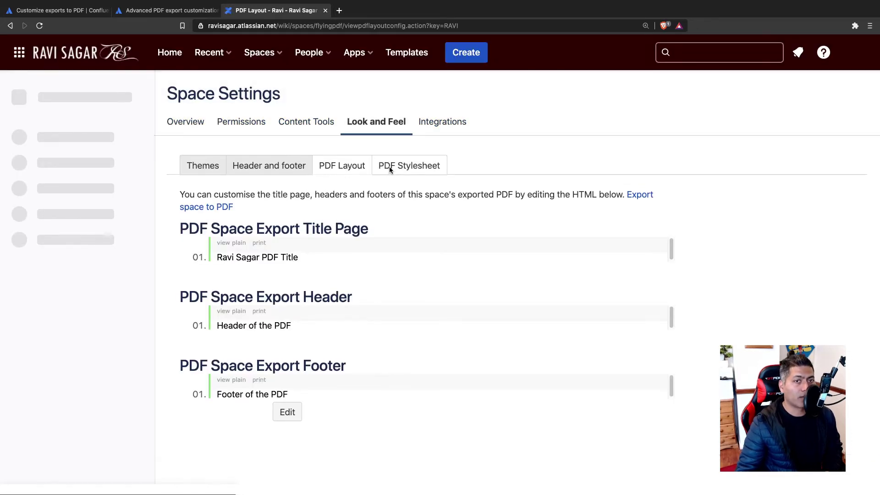
{"action": "left_click", "coordinate": [390, 167]}
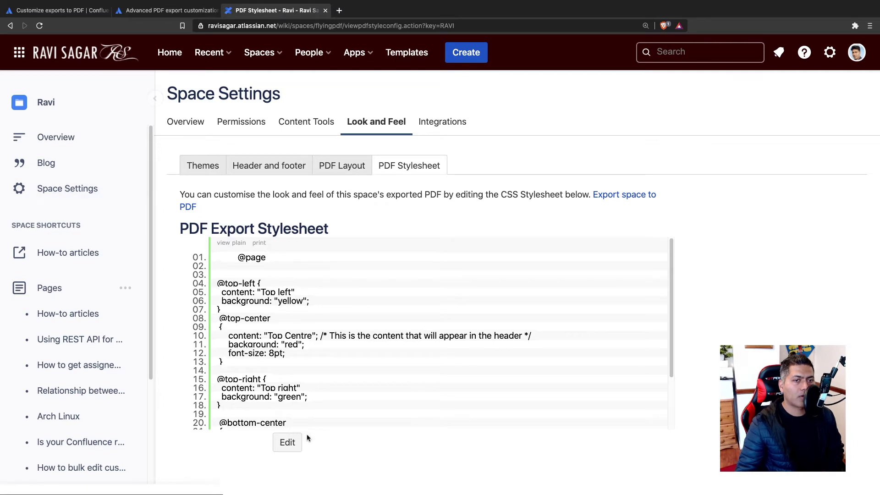
{"action": "left_click", "coordinate": [287, 442]}
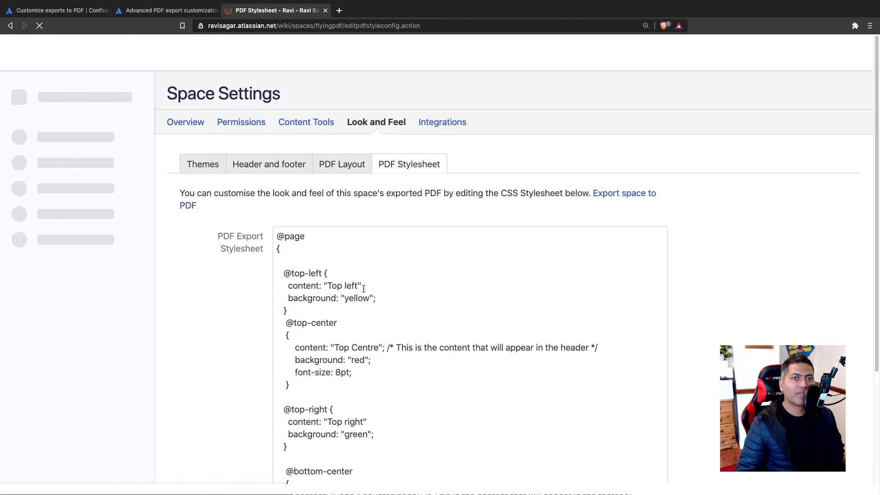
{"action": "scroll", "coordinate": [216, 299], "scroll_direction": "down", "scroll_amount": 4}
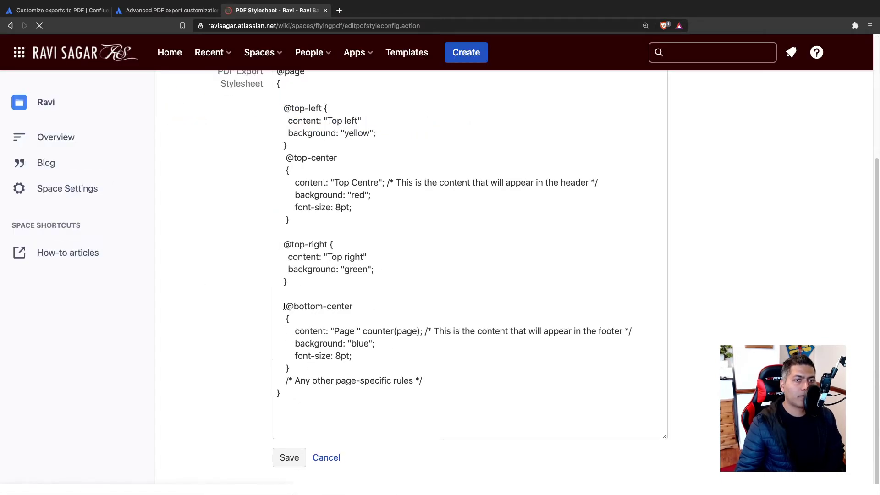
{"action": "left_click_drag", "start_coordinate": [277, 242], "coordinate": [288, 282]}
{"action": "key", "text": "super+c"}
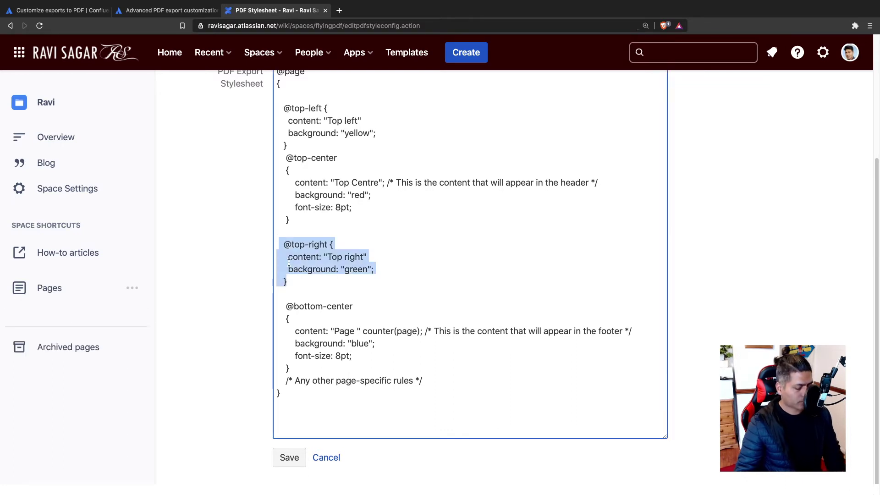
{"action": "left_click", "coordinate": [301, 289]}
{"action": "key", "text": "Return"}
{"action": "key", "text": "Return"}
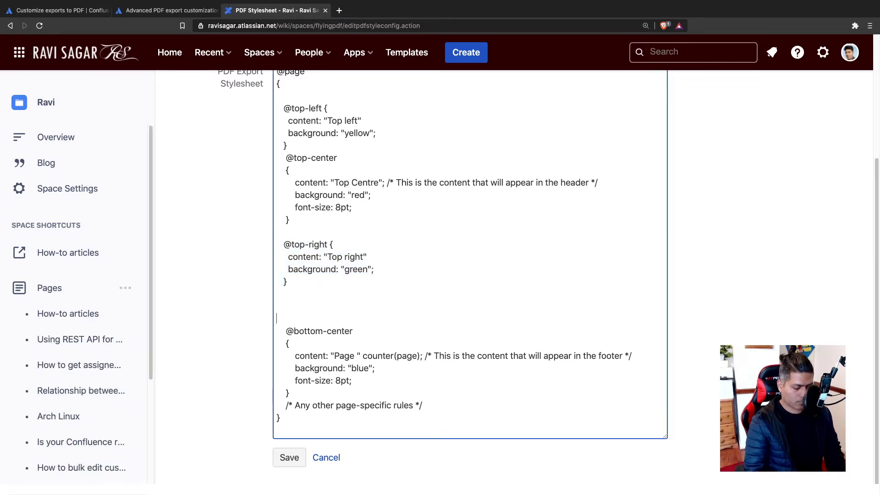
{"action": "key", "text": "super+v"}
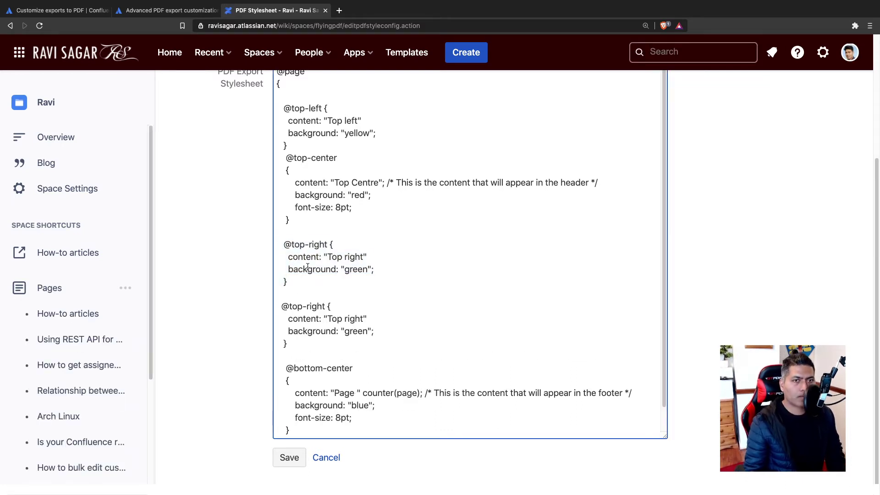
{"action": "double_click", "coordinate": [296, 306]}
{"action": "key", "text": "BackSpace"}
{"action": "type", "text": "bottom"}
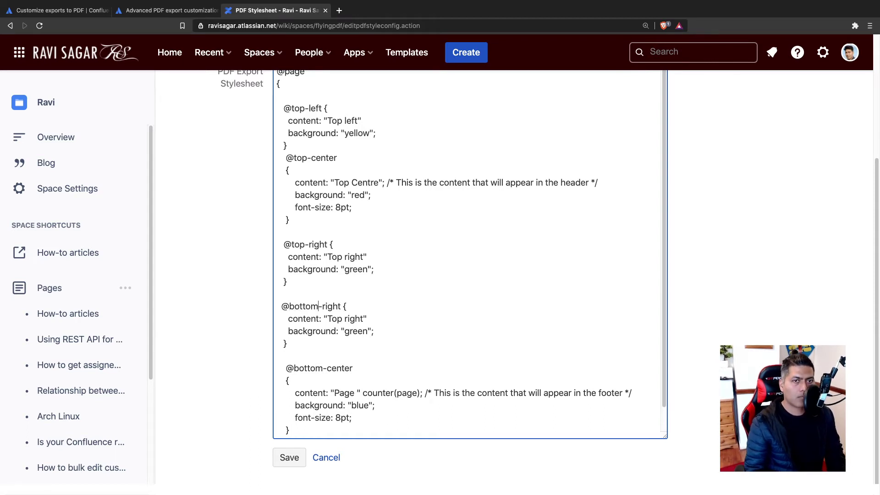
{"action": "left_click_drag", "start_coordinate": [322, 306], "coordinate": [338, 306]}
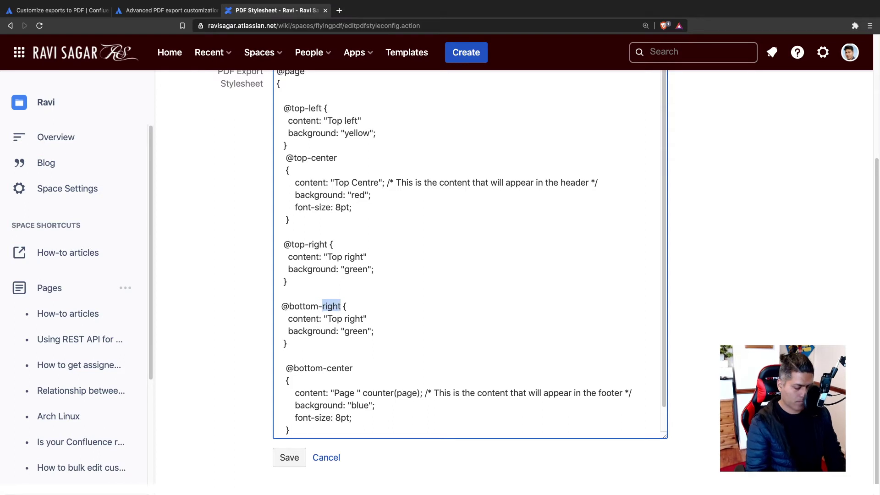
{"action": "type", "text": "left"}
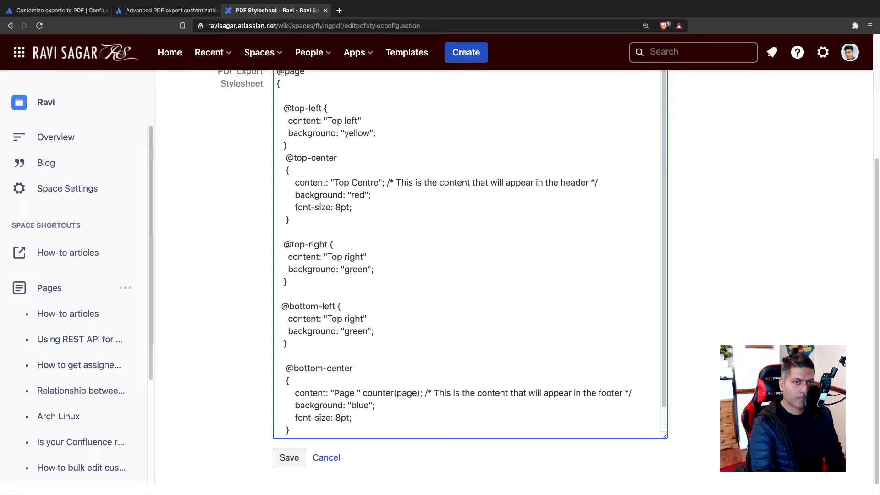
{"action": "double_click", "coordinate": [334, 319]}
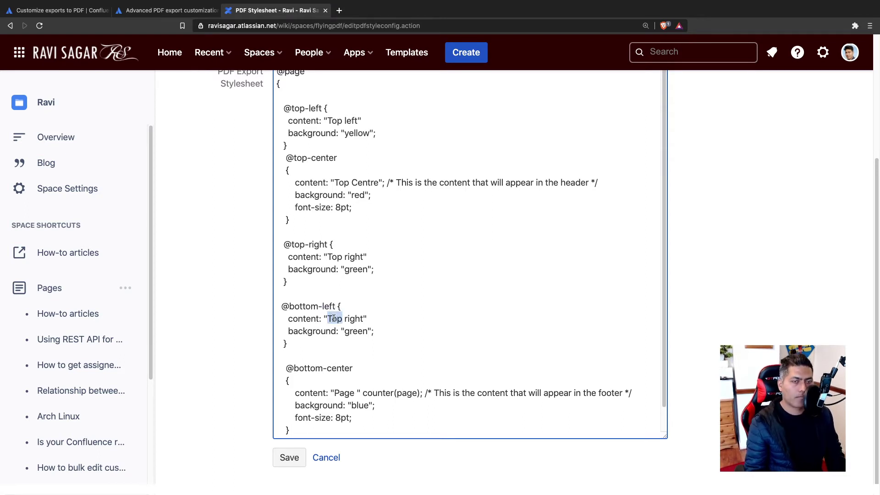
{"action": "type", "text": "Bottom"}
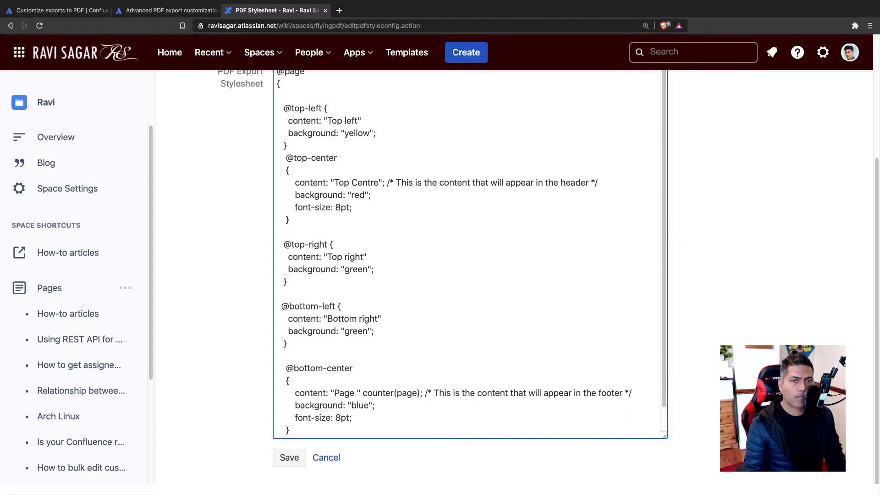
{"action": "left_click_drag", "start_coordinate": [358, 318], "coordinate": [375, 319]}
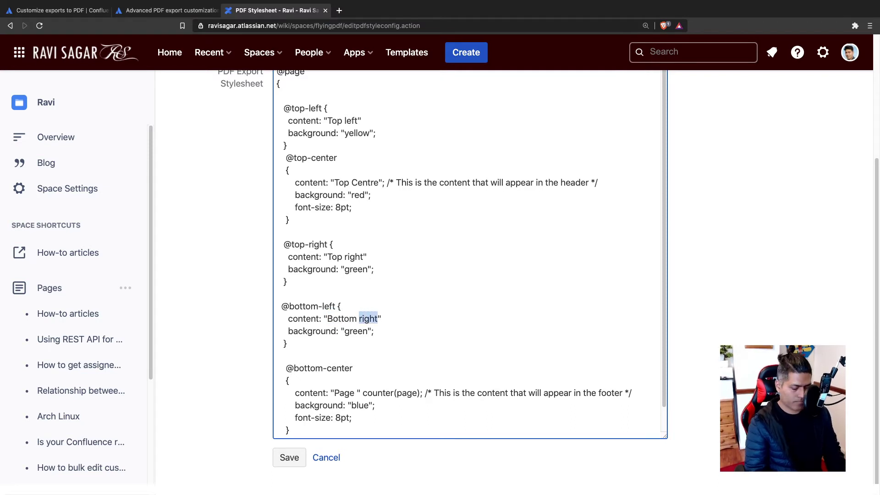
{"action": "type", "text": "left"}
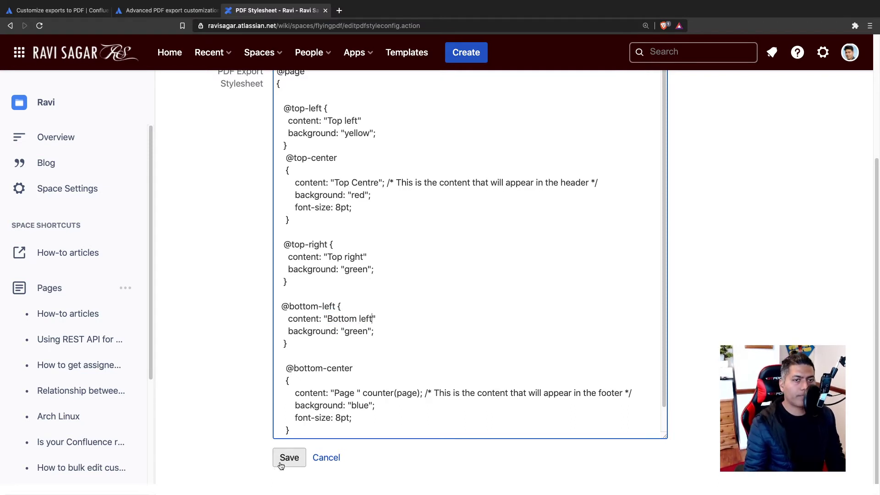
{"action": "left_click", "coordinate": [282, 462]}
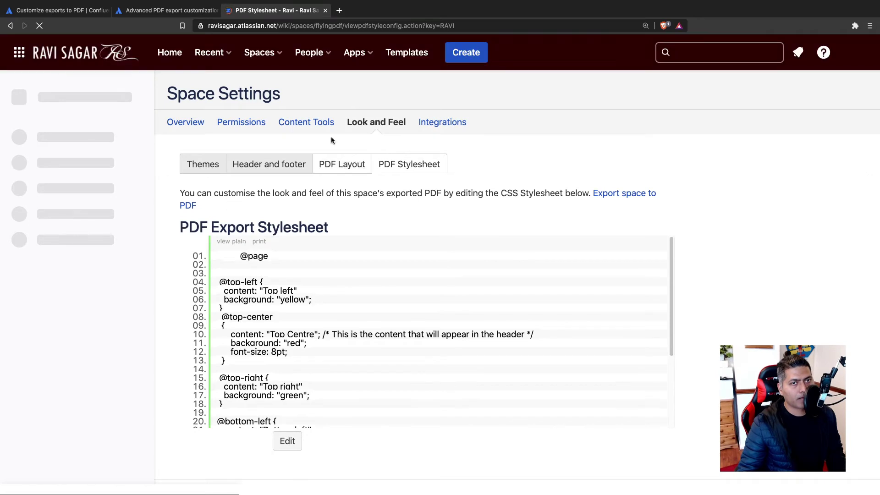
Step: Export the Ravi space as PDF via Content Tools > Export
{"action": "left_click", "coordinate": [310, 124]}
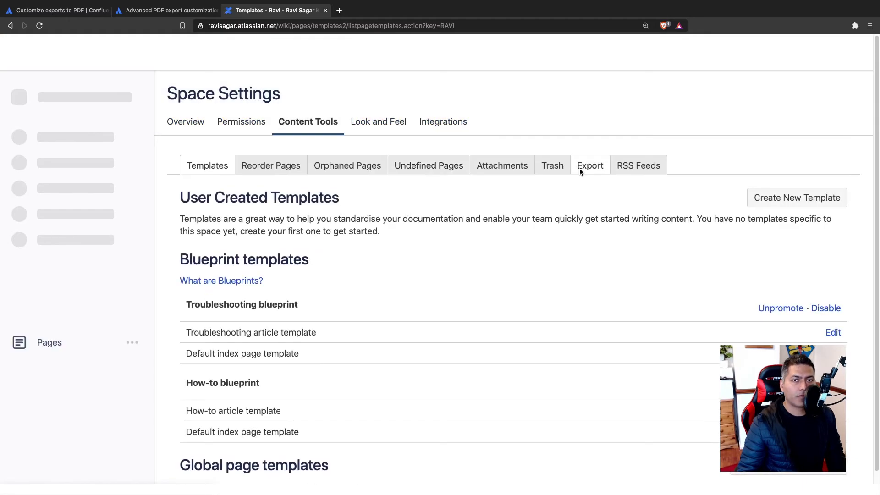
{"action": "left_click", "coordinate": [598, 165]}
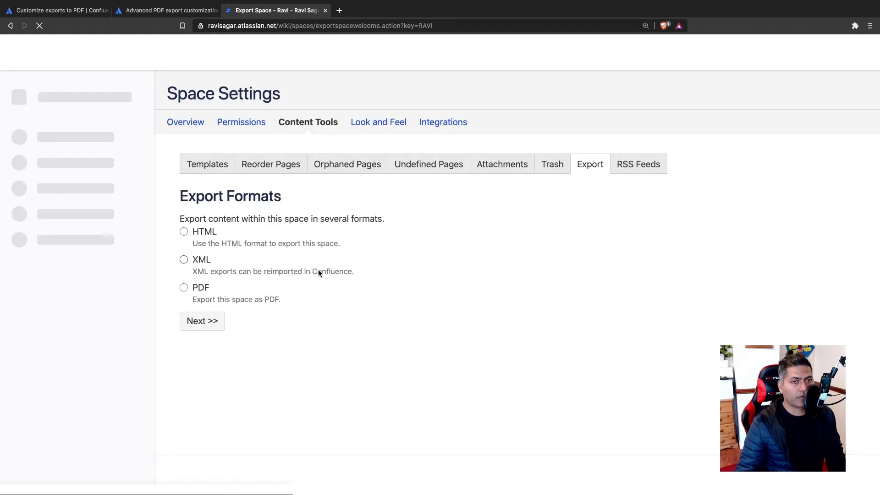
{"action": "left_click", "coordinate": [186, 290]}
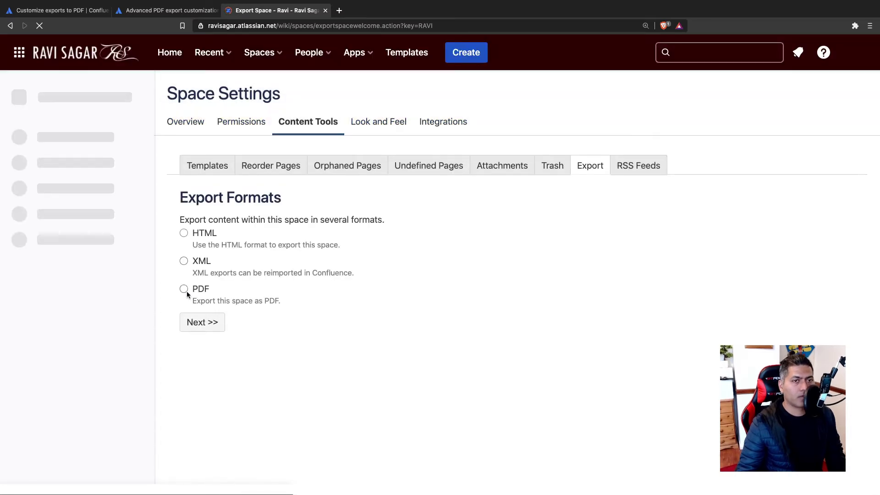
{"action": "left_click", "coordinate": [192, 325]}
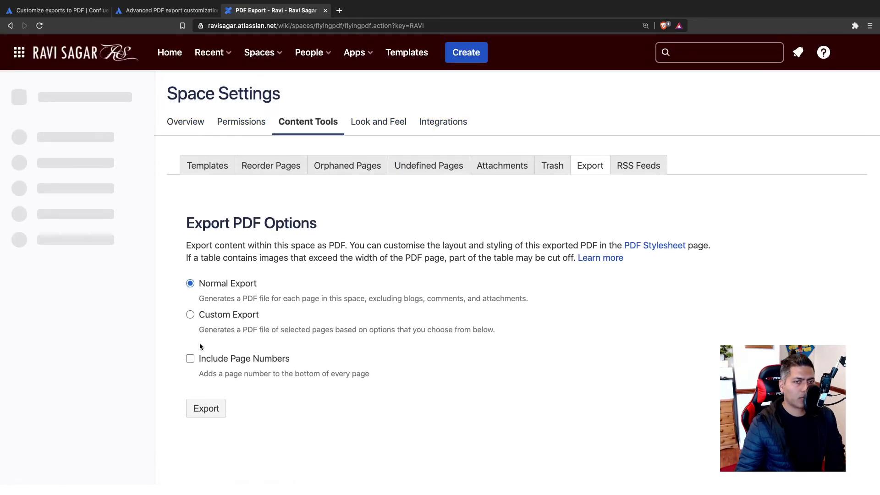
{"action": "left_click", "coordinate": [203, 408]}
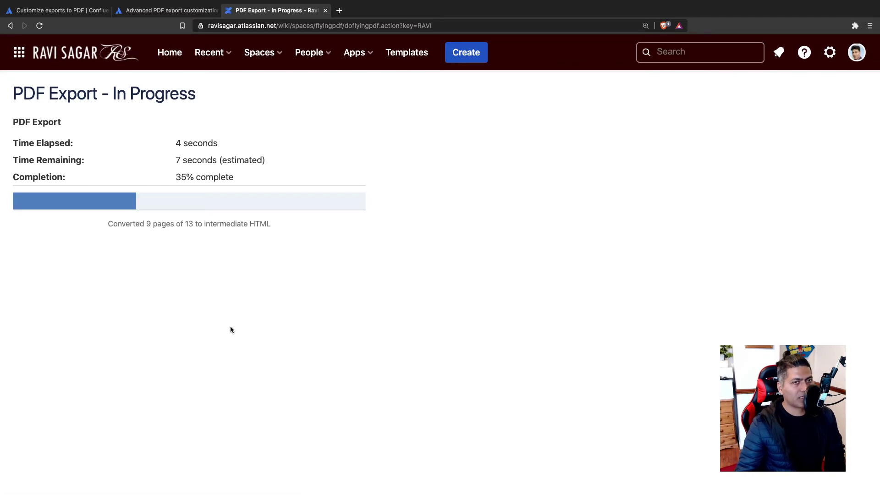
Step: Download the finished PDF and save it into the tmp folder
{"action": "left_click", "coordinate": [223, 226]}
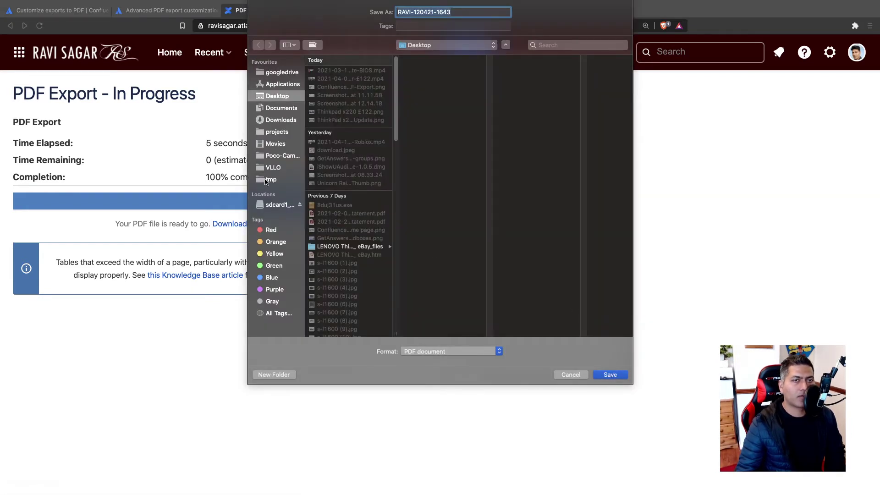
{"action": "left_click", "coordinate": [270, 179]}
{"action": "left_click", "coordinate": [600, 378]}
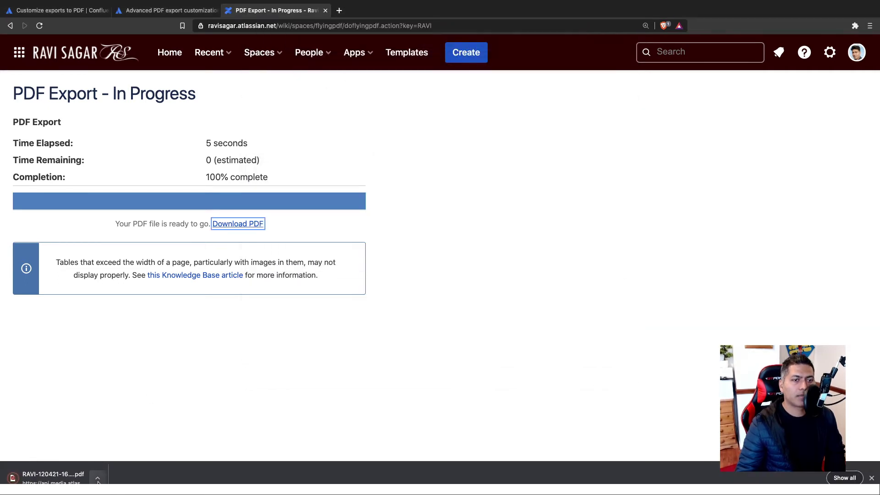
{"action": "left_click", "coordinate": [97, 479]}
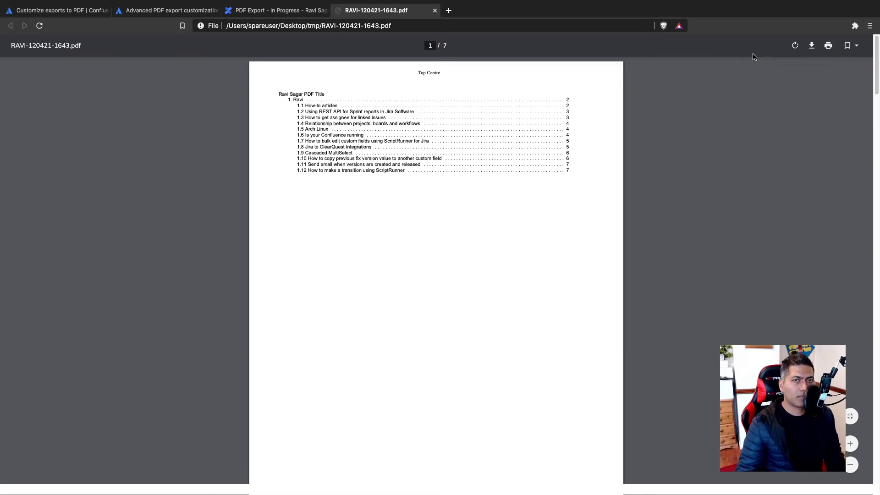
Step: Zoom in and scroll through the exported PDF's pages, checking the "Top Centre" headers and page-number footers
{"action": "key", "text": "super+equal"}
{"action": "key", "text": "super+equal"}
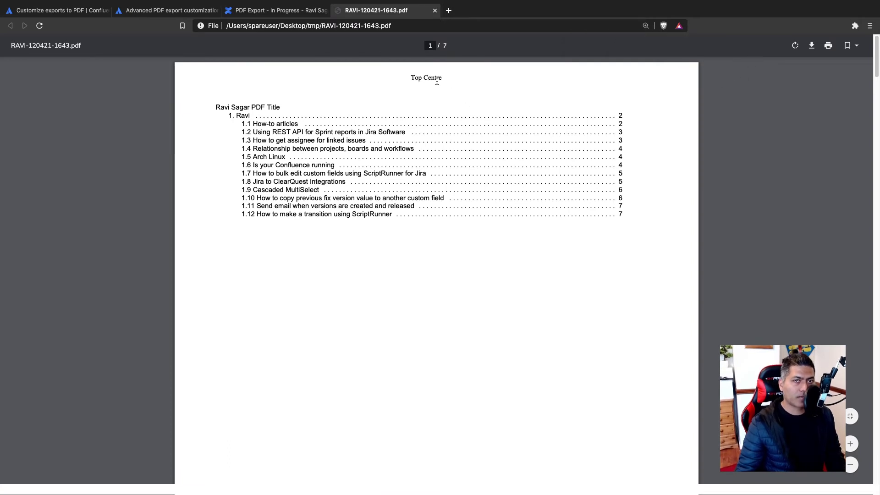
{"action": "left_click_drag", "start_coordinate": [442, 78], "coordinate": [411, 78]}
{"action": "scroll", "coordinate": [455, 232], "scroll_direction": "down", "scroll_amount": 7}
{"action": "scroll", "coordinate": [454, 232], "scroll_direction": "down", "scroll_amount": 5}
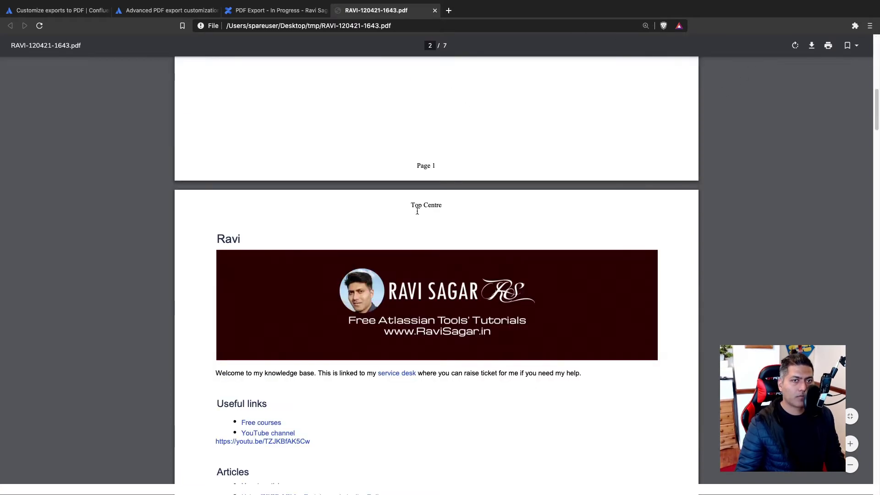
{"action": "scroll", "coordinate": [417, 208], "scroll_direction": "down", "scroll_amount": 12}
{"action": "scroll", "coordinate": [417, 208], "scroll_direction": "down", "scroll_amount": 3}
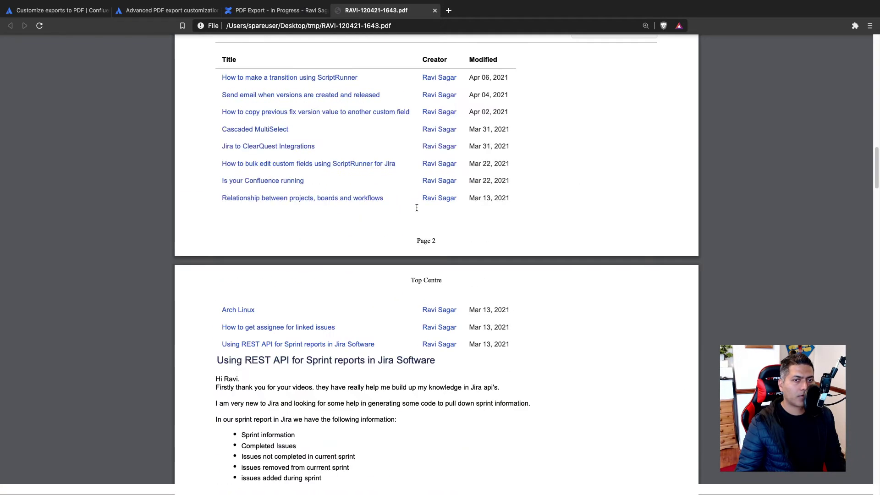
{"action": "scroll", "coordinate": [417, 207], "scroll_direction": "down", "scroll_amount": 15}
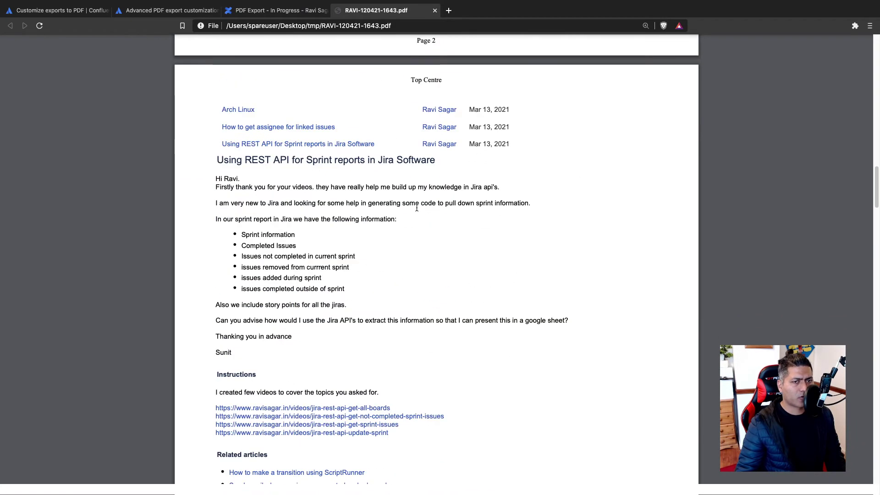
{"action": "scroll", "coordinate": [416, 208], "scroll_direction": "down", "scroll_amount": 12}
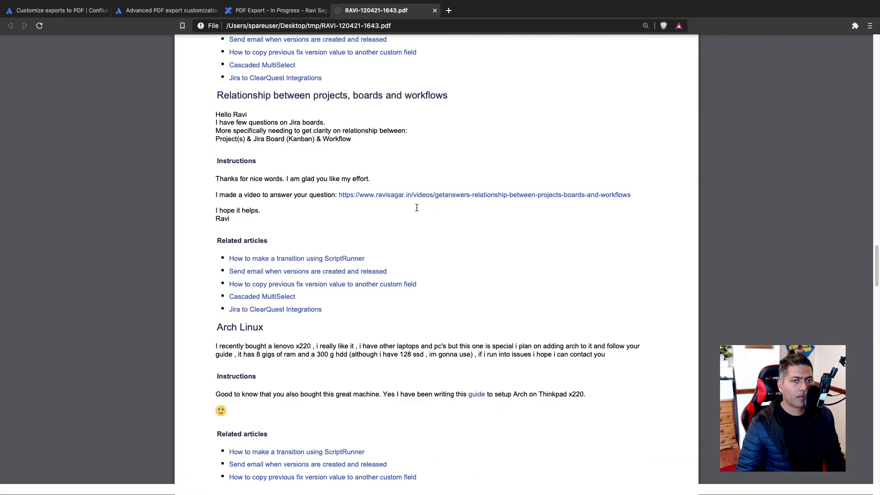
{"action": "scroll", "coordinate": [417, 207], "scroll_direction": "down", "scroll_amount": 20}
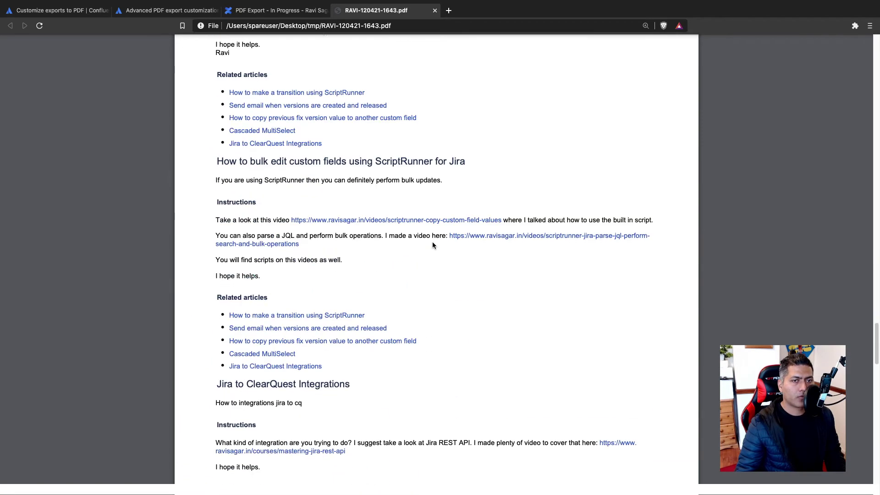
{"action": "scroll", "coordinate": [433, 242], "scroll_direction": "down", "scroll_amount": 10}
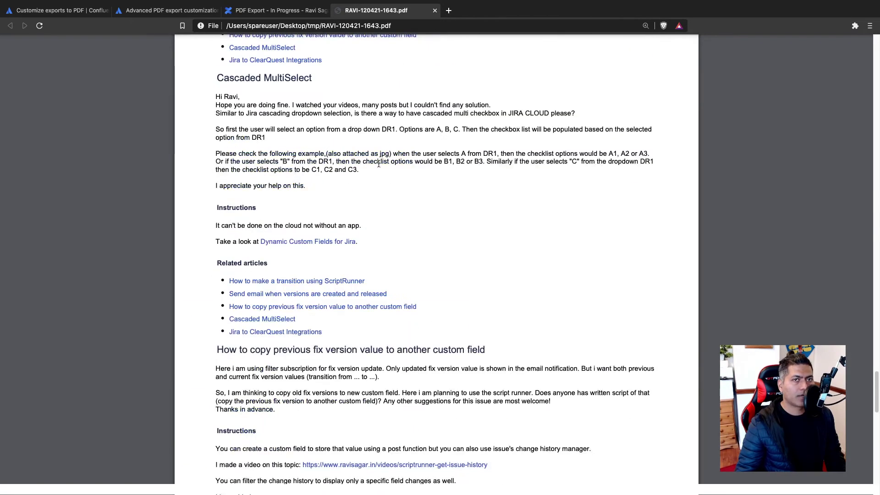
Step: Recheck the header and footer documentation, then return to the finished PDF export page
{"action": "left_click", "coordinate": [267, 10]}
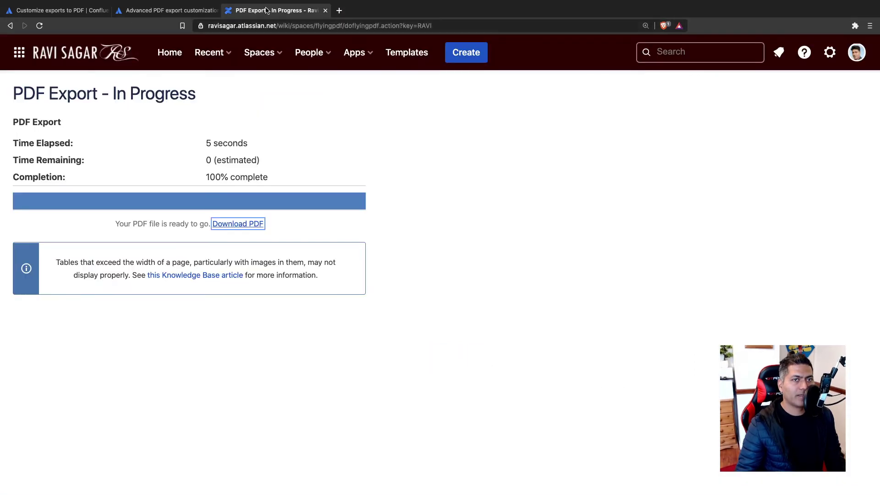
{"action": "left_click", "coordinate": [184, 10]}
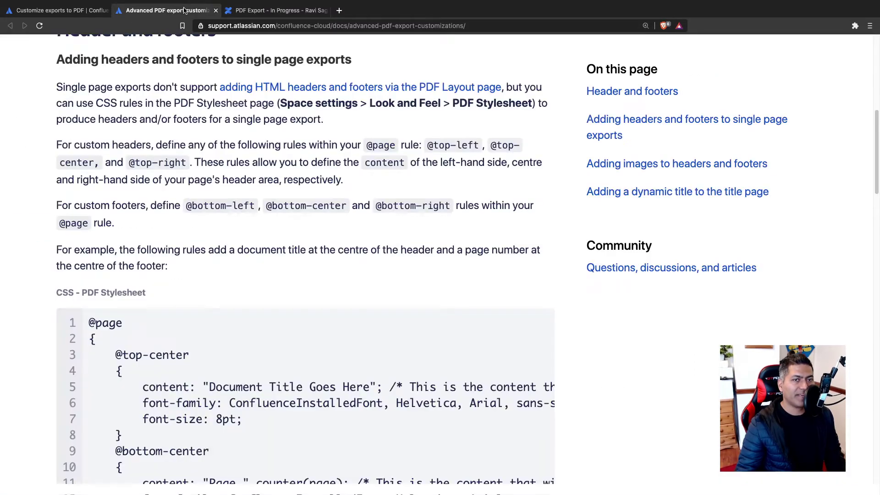
{"action": "scroll", "coordinate": [269, 253], "scroll_direction": "down", "scroll_amount": 10}
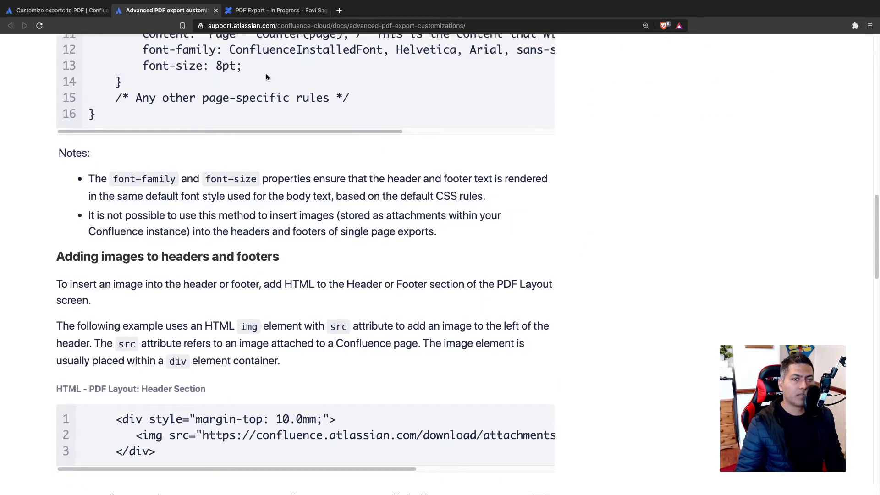
{"action": "left_click", "coordinate": [271, 11]}
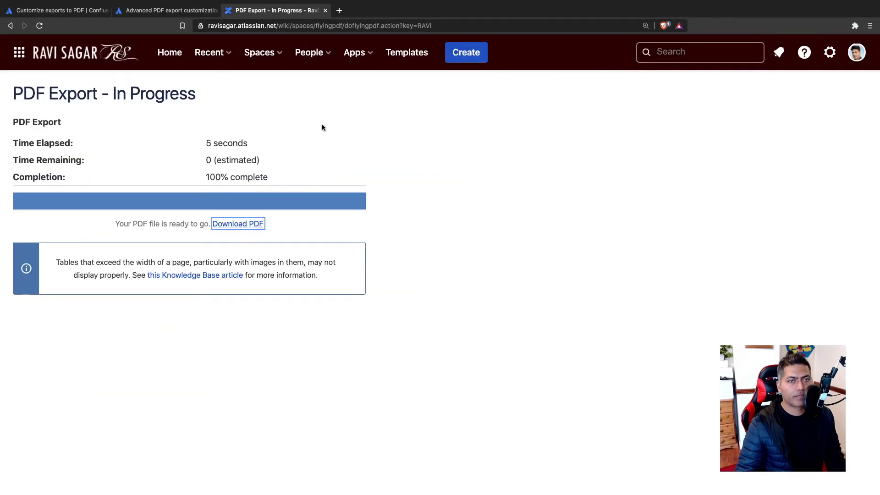
Step: Open the Ravi space's Look and Feel PDF Stylesheet and start editing it
{"action": "left_click", "coordinate": [10, 26]}
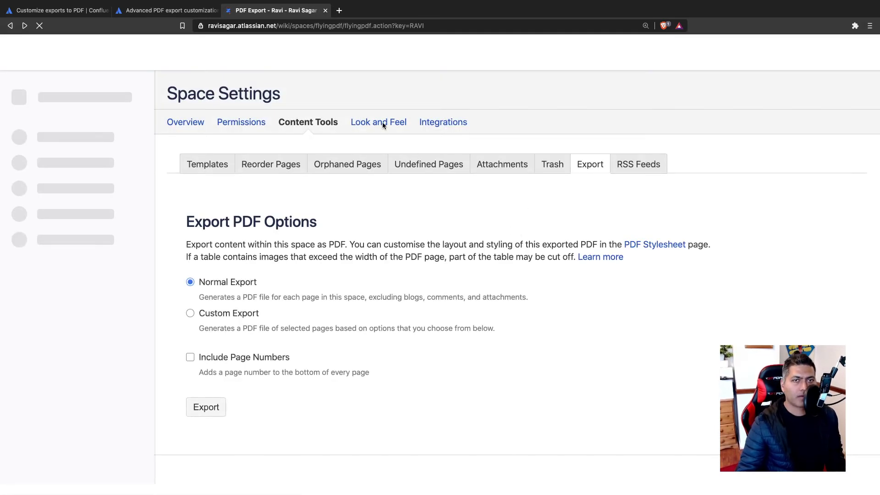
{"action": "left_click", "coordinate": [383, 123]}
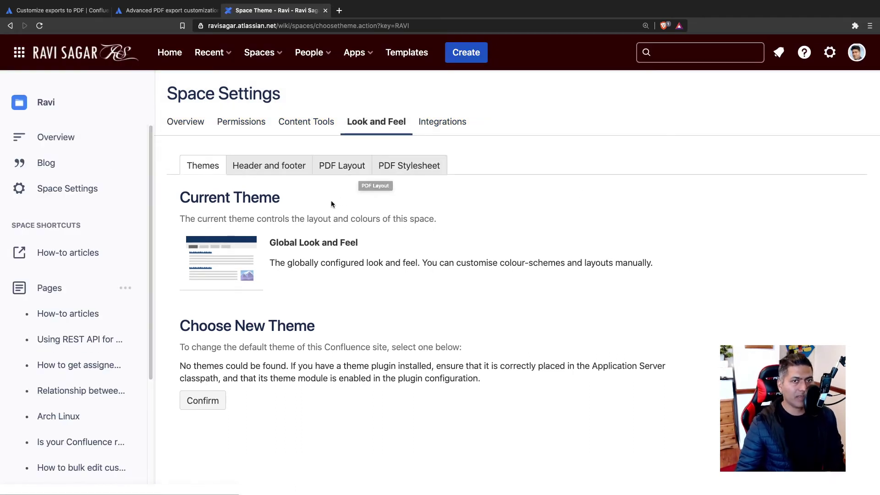
{"action": "left_click", "coordinate": [406, 166]}
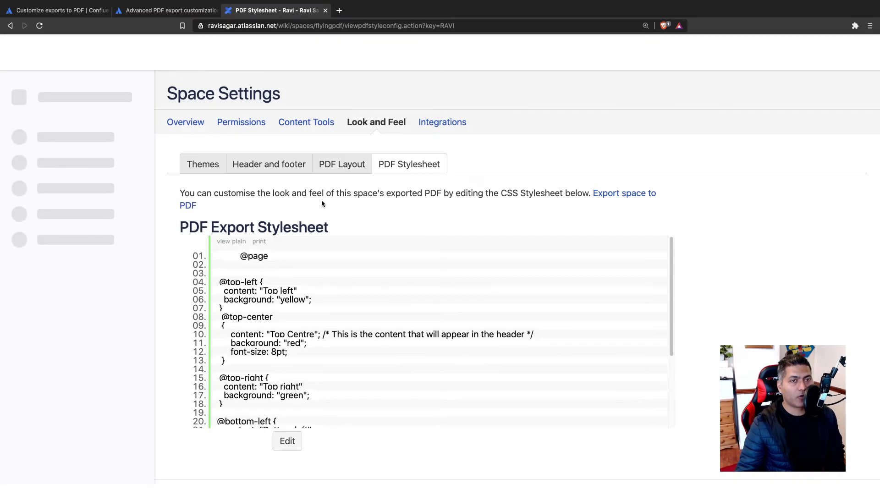
{"action": "left_click", "coordinate": [291, 440]}
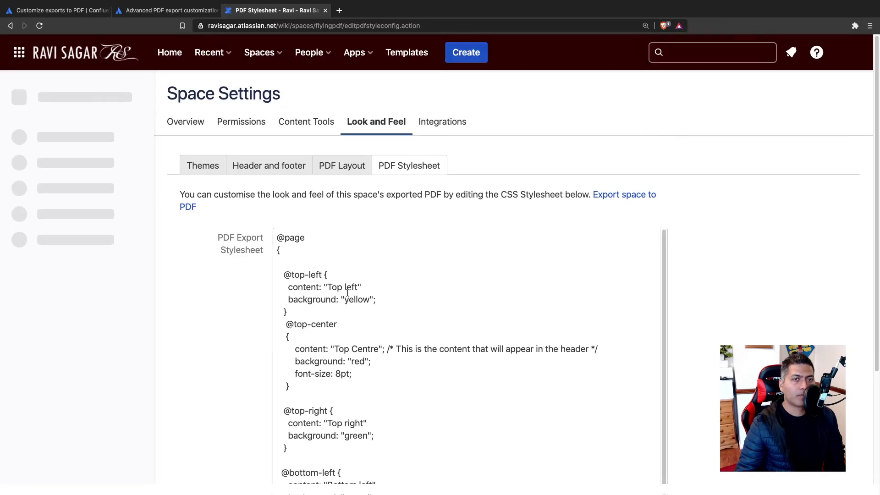
Step: Add semicolons after the Top left and Top right content values and save the stylesheet
{"action": "left_click", "coordinate": [290, 263]}
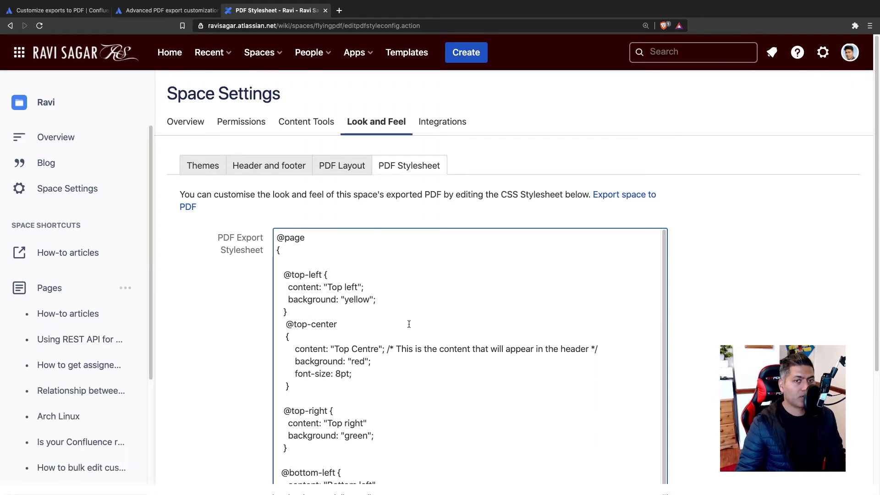
{"action": "scroll", "coordinate": [376, 384], "scroll_direction": "down", "scroll_amount": 1}
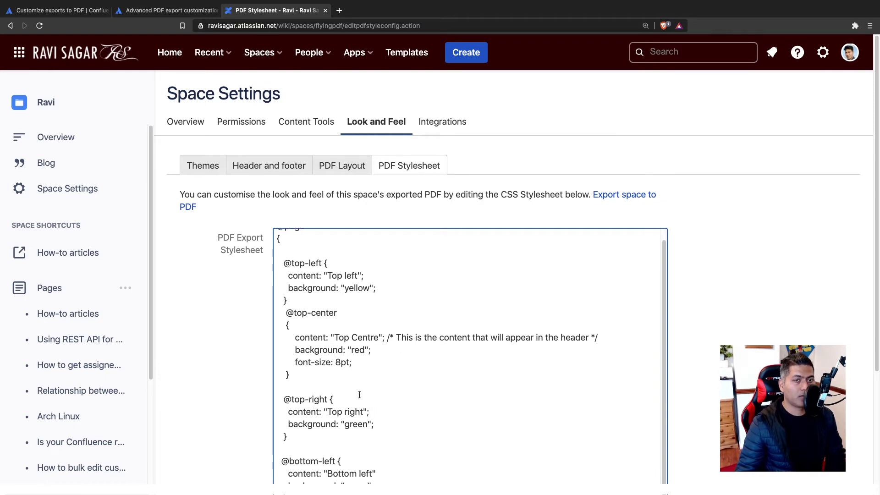
{"action": "scroll", "coordinate": [353, 350], "scroll_direction": "down", "scroll_amount": 1}
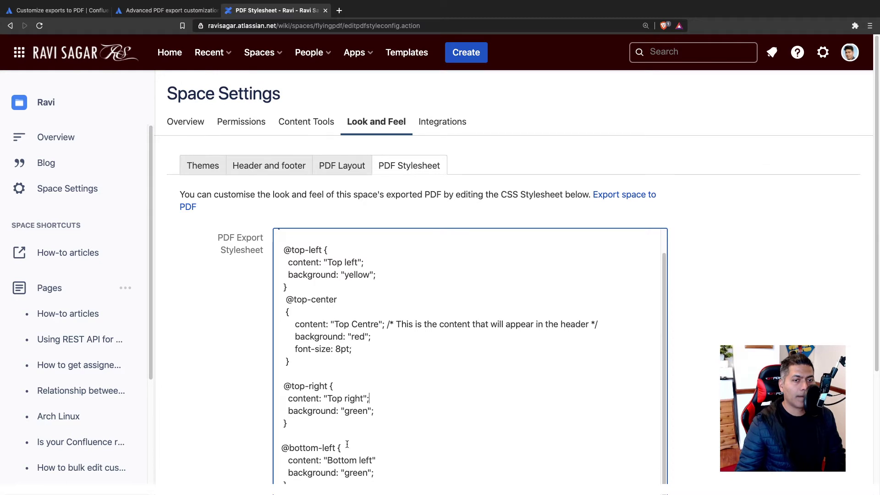
{"action": "scroll", "coordinate": [346, 445], "scroll_direction": "down", "scroll_amount": 5}
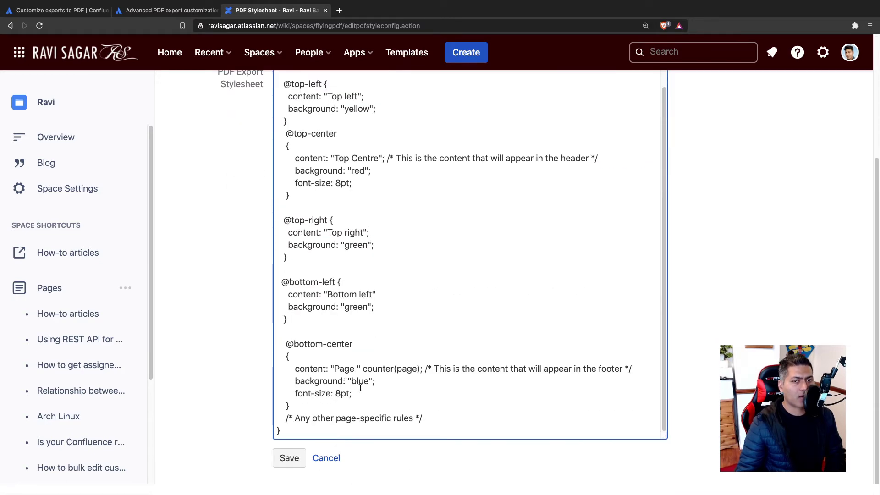
{"action": "left_click", "coordinate": [289, 458]}
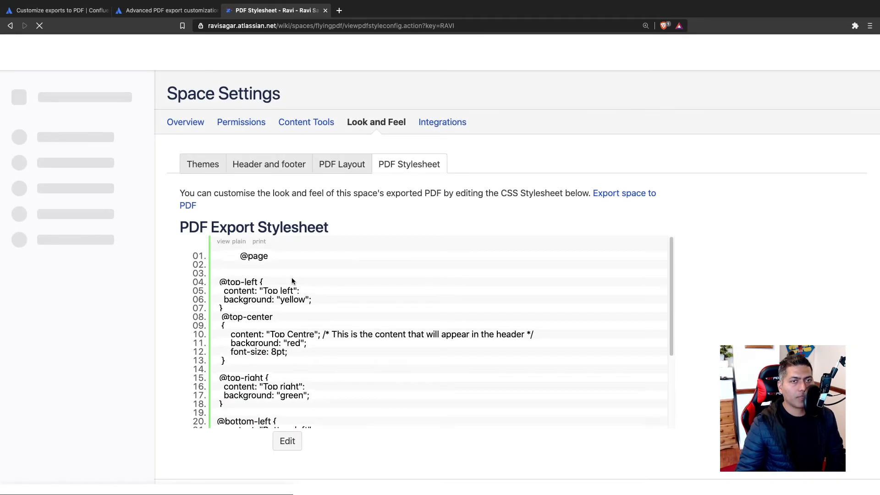
Step: Export the whole space as PDF and download it as RAVI-120421-1645.pdf into tmp
{"action": "left_click", "coordinate": [310, 125]}
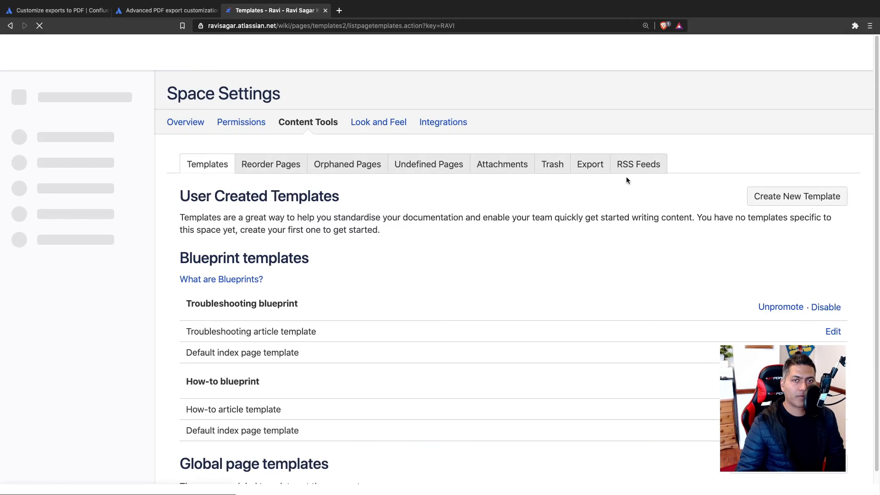
{"action": "left_click", "coordinate": [591, 168]}
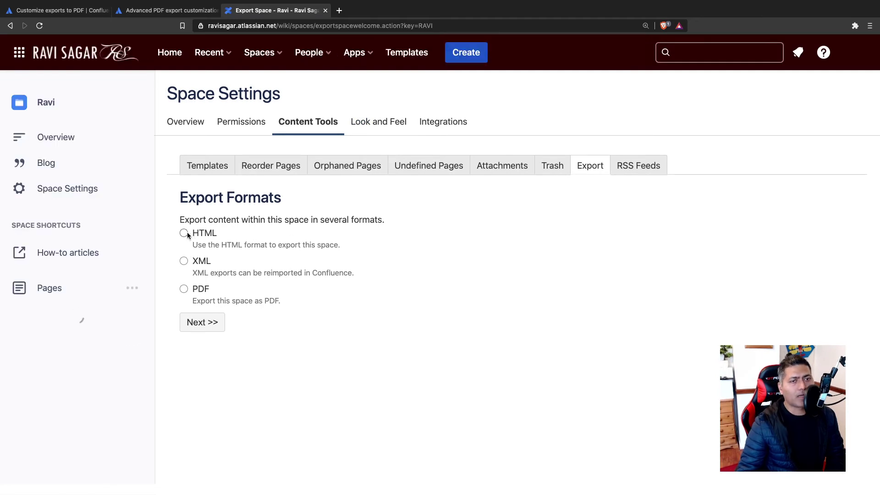
{"action": "left_click", "coordinate": [183, 288]}
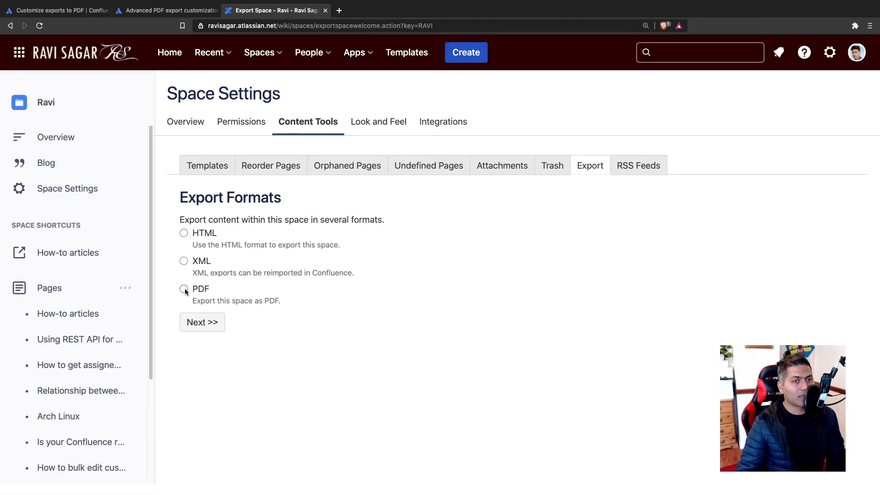
{"action": "left_click", "coordinate": [195, 324]}
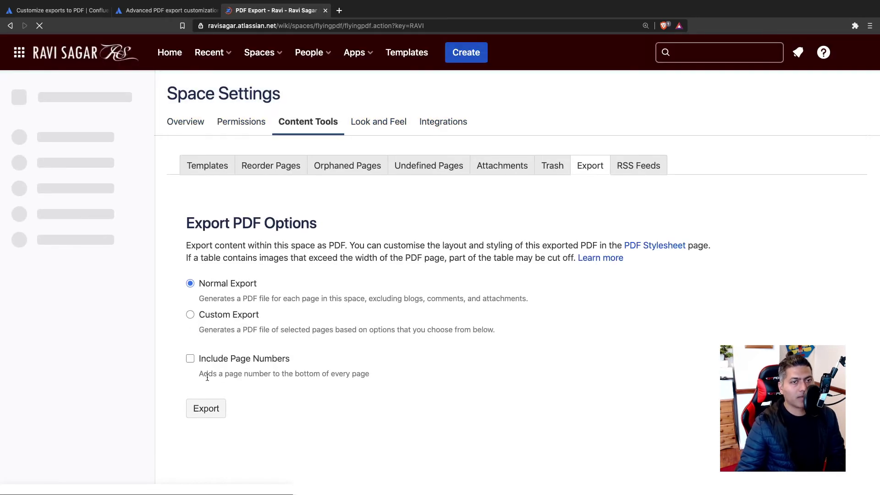
{"action": "left_click", "coordinate": [202, 408]}
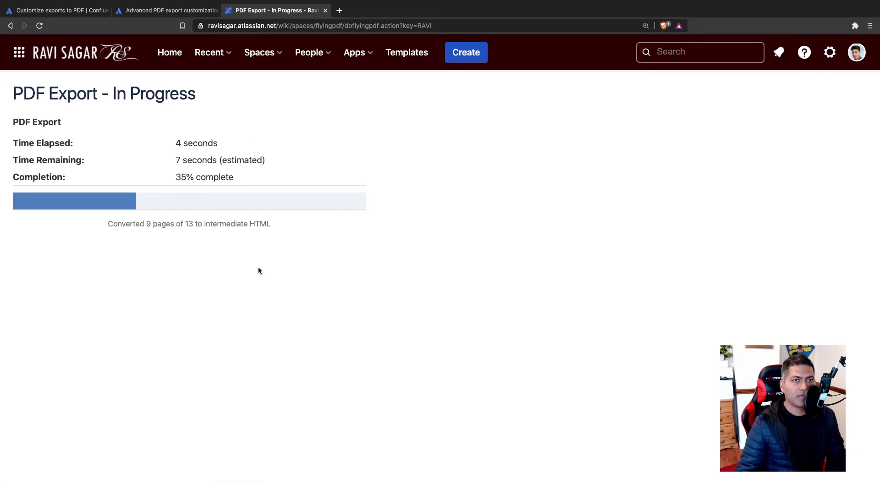
{"action": "left_click", "coordinate": [248, 224]}
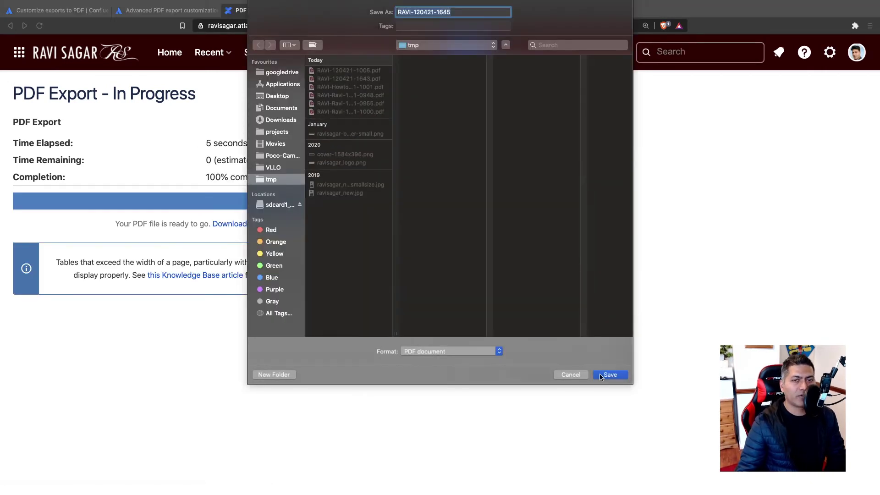
{"action": "left_click", "coordinate": [610, 374]}
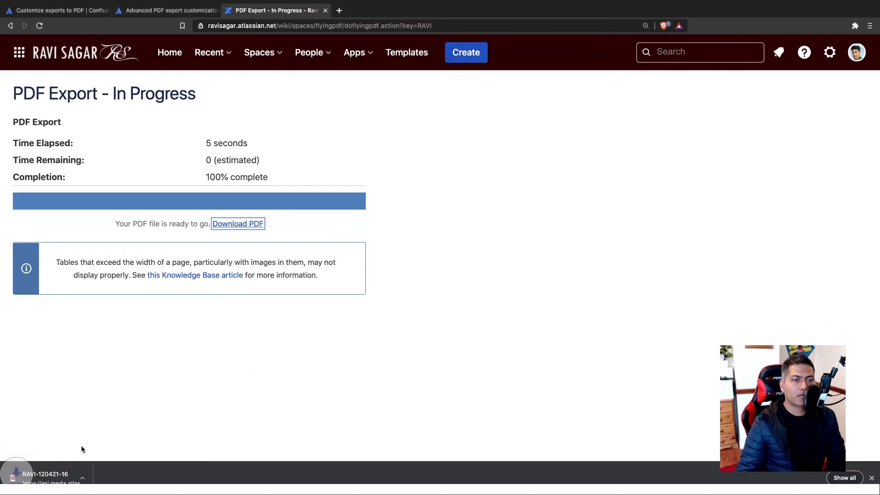
Step: Open RAVI-120421-1645.pdf, zoom in, and inspect the Top left, Top Centre and Top right header boxes
{"action": "left_click", "coordinate": [63, 483]}
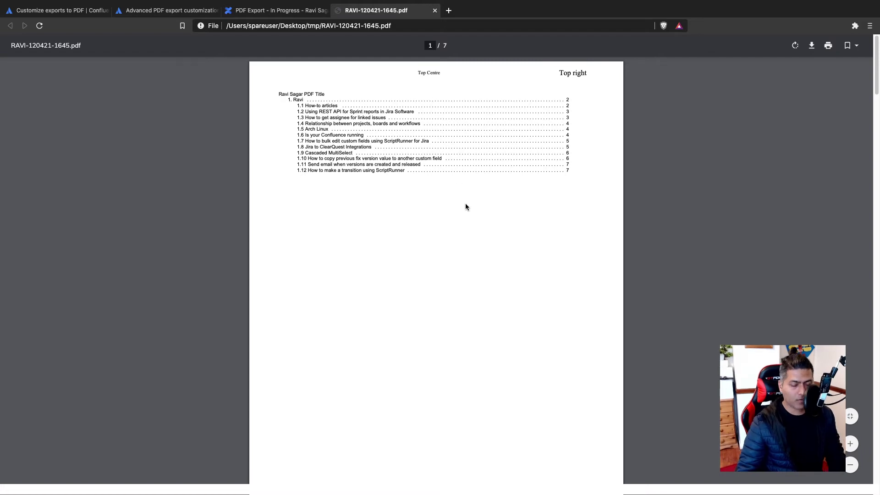
{"action": "key", "text": "super+equal"}
{"action": "key", "text": "super+equal"}
{"action": "key", "text": "super+equal"}
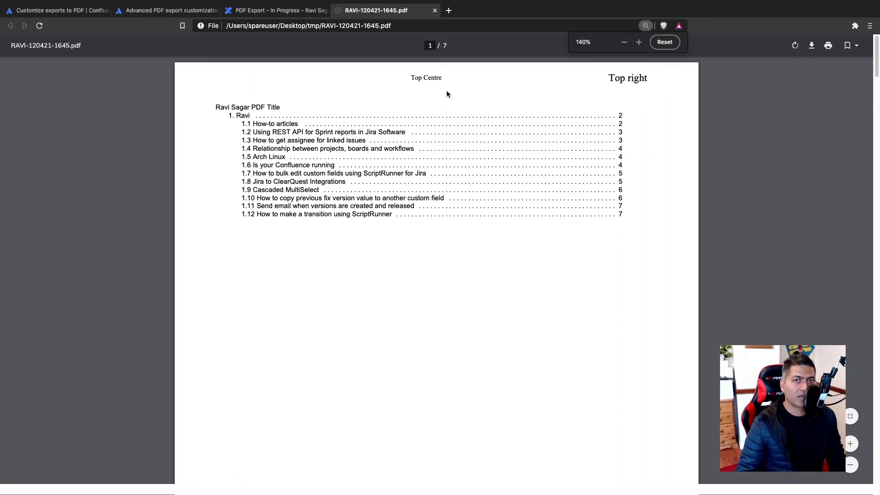
{"action": "scroll", "coordinate": [513, 206], "scroll_direction": "down", "scroll_amount": 15}
{"action": "scroll", "coordinate": [511, 205], "scroll_direction": "up", "scroll_amount": 4}
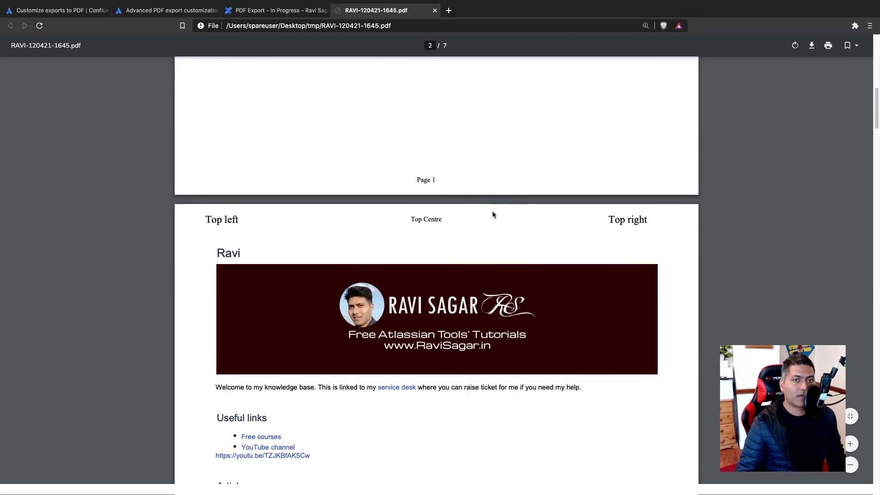
{"action": "triple_click", "coordinate": [222, 221]}
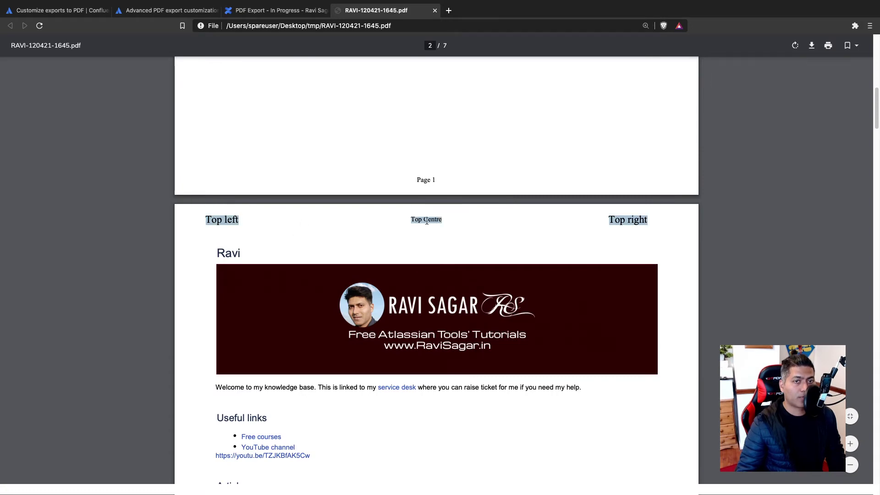
{"action": "double_click", "coordinate": [638, 220]}
Step: Check the Page 2 footer, scroll through the remaining pages, and close the PDF
{"action": "scroll", "coordinate": [635, 220], "scroll_direction": "down", "scroll_amount": 10}
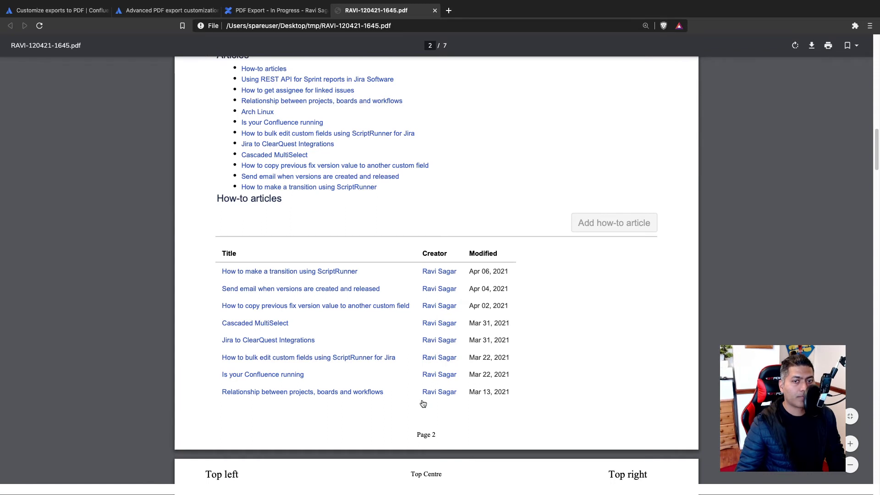
{"action": "triple_click", "coordinate": [421, 436]}
{"action": "scroll", "coordinate": [428, 415], "scroll_direction": "down", "scroll_amount": 4}
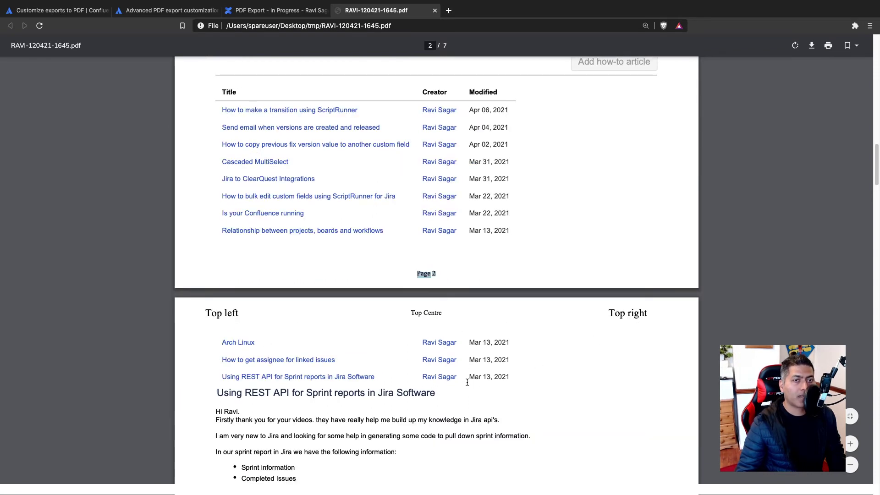
{"action": "scroll", "coordinate": [467, 382], "scroll_direction": "down", "scroll_amount": 15}
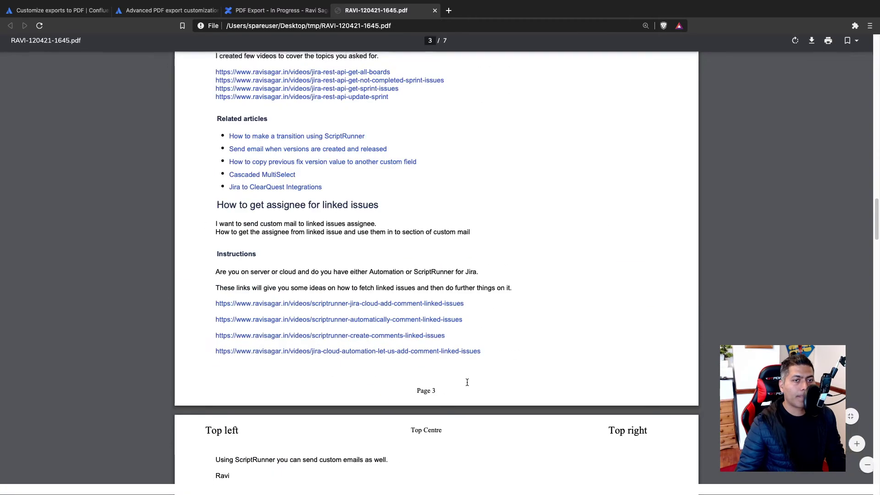
{"action": "scroll", "coordinate": [467, 382], "scroll_direction": "down", "scroll_amount": 20}
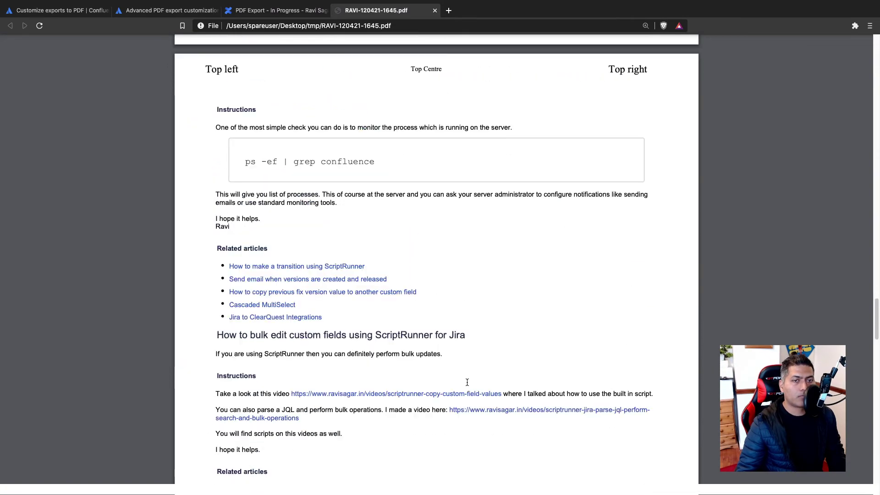
{"action": "scroll", "coordinate": [467, 382], "scroll_direction": "down", "scroll_amount": 15}
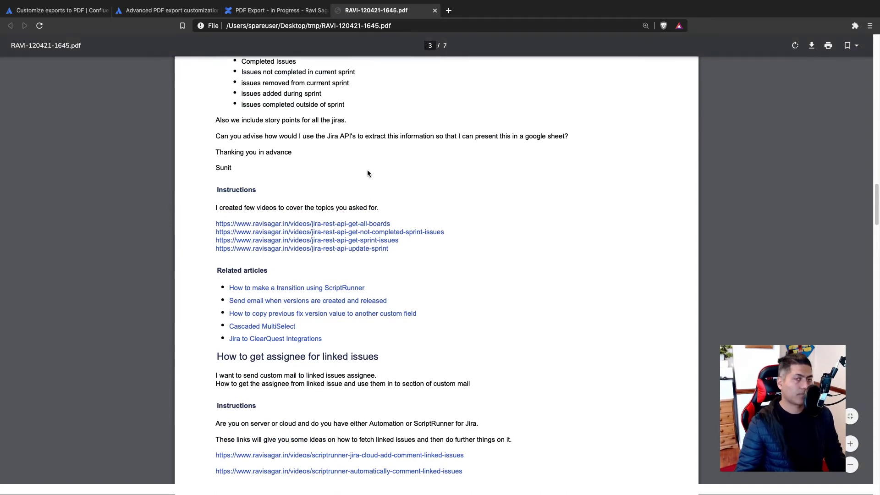
{"action": "key", "text": "super+w"}
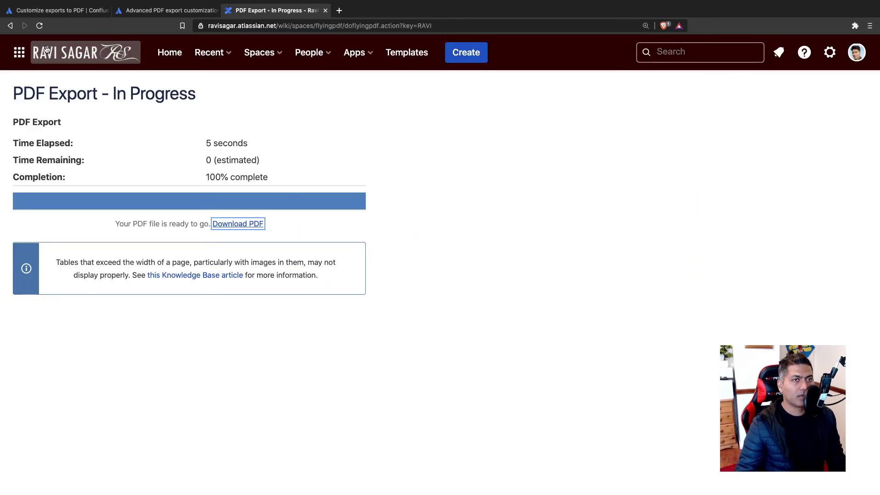
Step: Go back and open the Ravi space's Look and Feel PDF Stylesheet for editing
{"action": "left_click", "coordinate": [12, 28]}
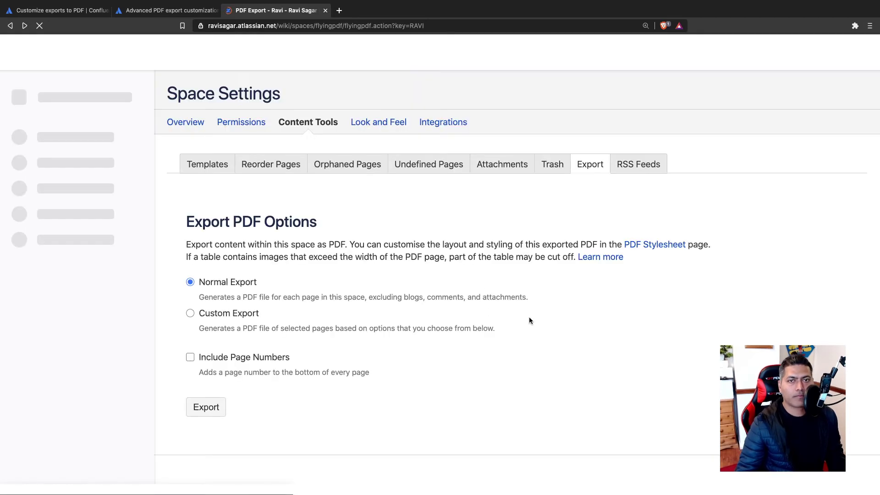
{"action": "left_click", "coordinate": [386, 123]}
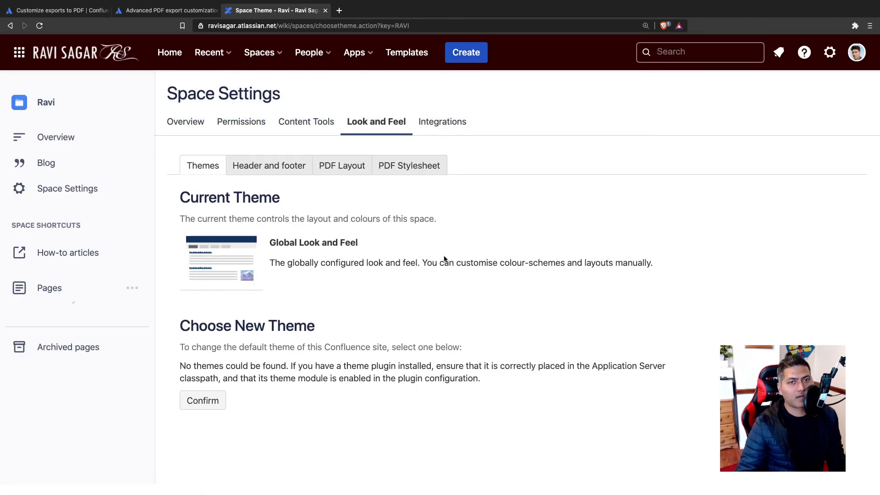
{"action": "left_click", "coordinate": [401, 166]}
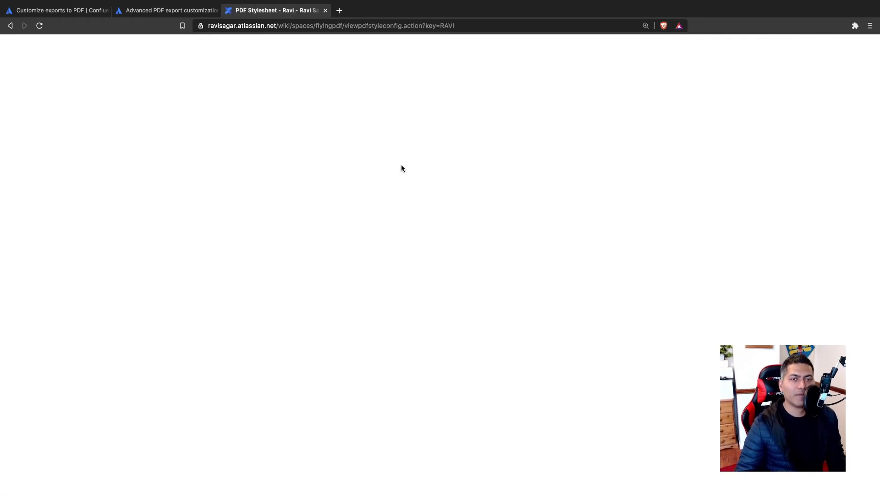
{"action": "left_click", "coordinate": [294, 439]}
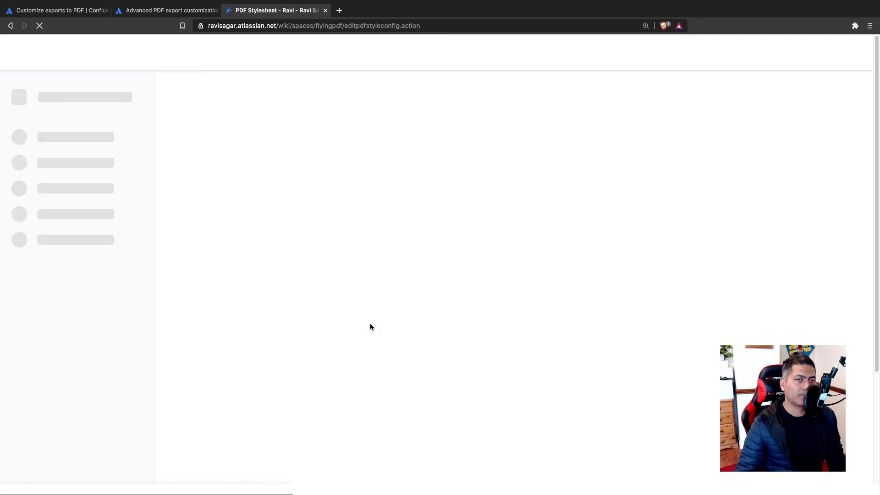
{"action": "scroll", "coordinate": [370, 326], "scroll_direction": "down", "scroll_amount": 1}
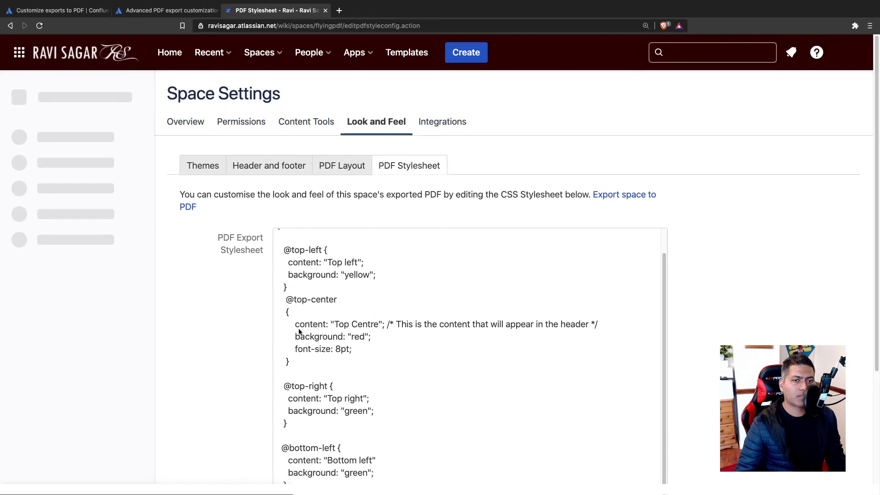
{"action": "scroll", "coordinate": [235, 329], "scroll_direction": "down", "scroll_amount": 3}
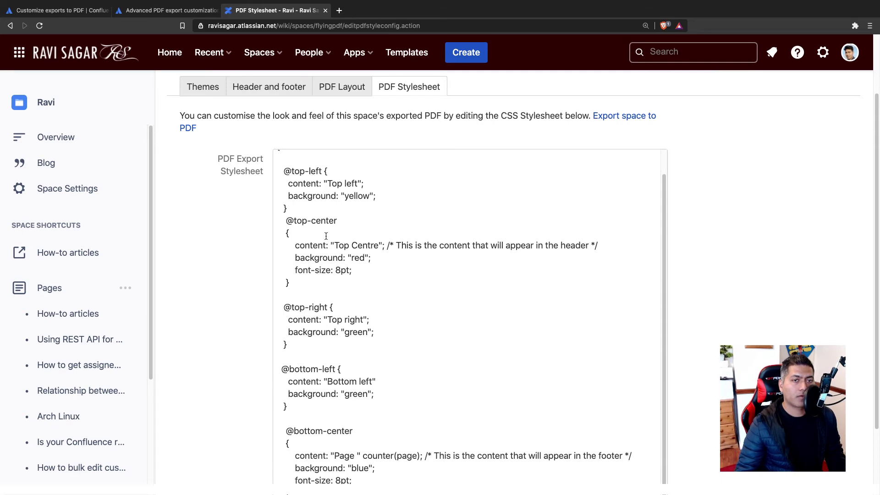
{"action": "left_click", "coordinate": [166, 11]}
{"action": "scroll", "coordinate": [221, 190], "scroll_direction": "up", "scroll_amount": 4}
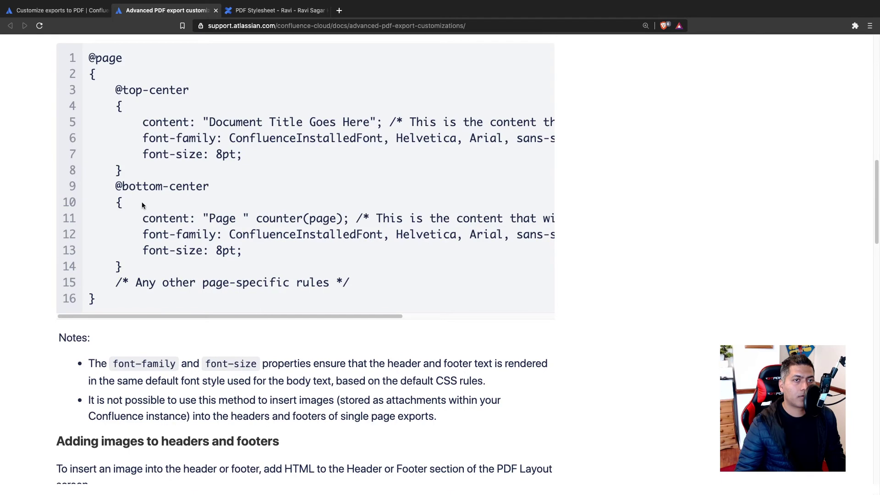
{"action": "left_click_drag", "start_coordinate": [115, 185], "coordinate": [232, 190]}
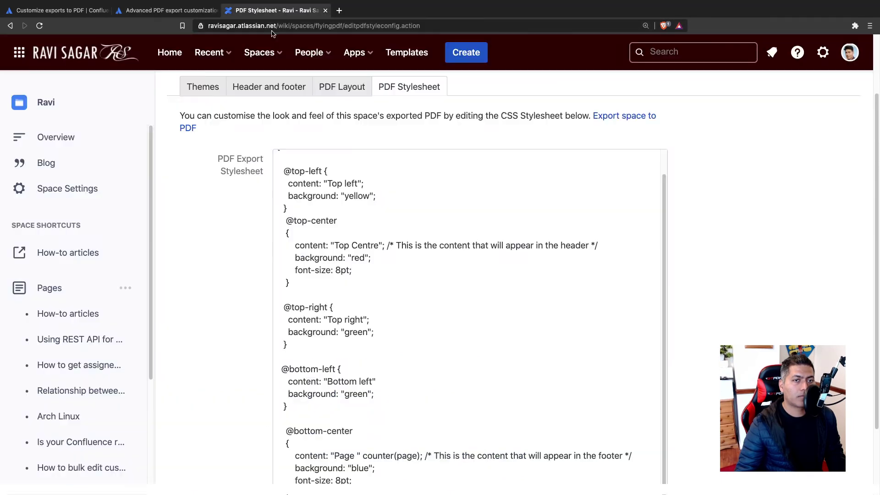
{"action": "scroll", "coordinate": [418, 255], "scroll_direction": "down", "scroll_amount": 2}
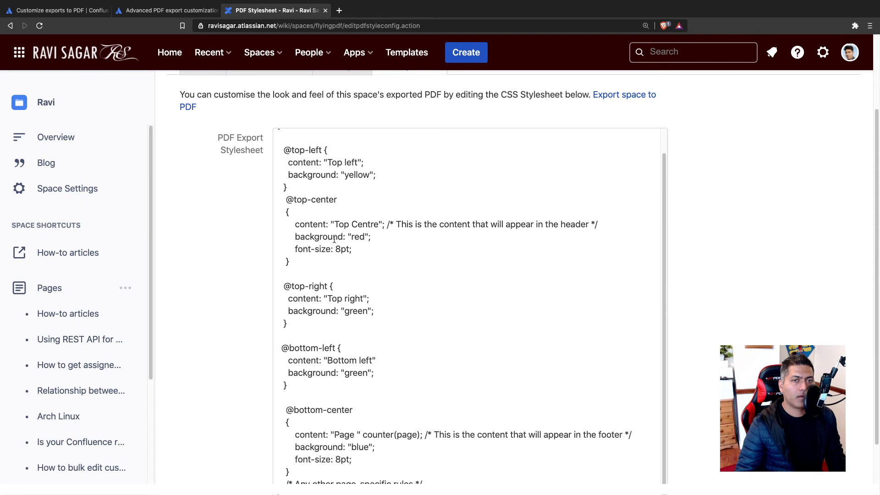
Step: Delete both font-size: 8pt lines, the footer comment after counter(page), and the page-rules comment
{"action": "triple_click", "coordinate": [323, 248]}
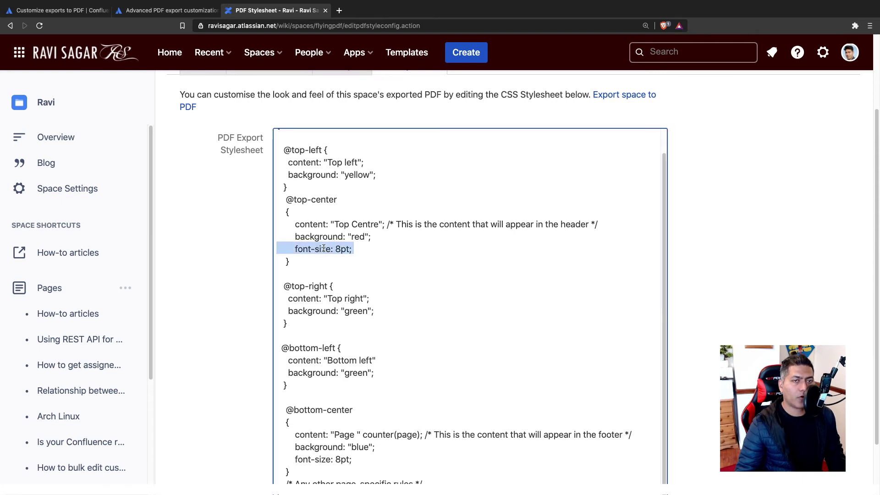
{"action": "key", "text": "BackSpace"}
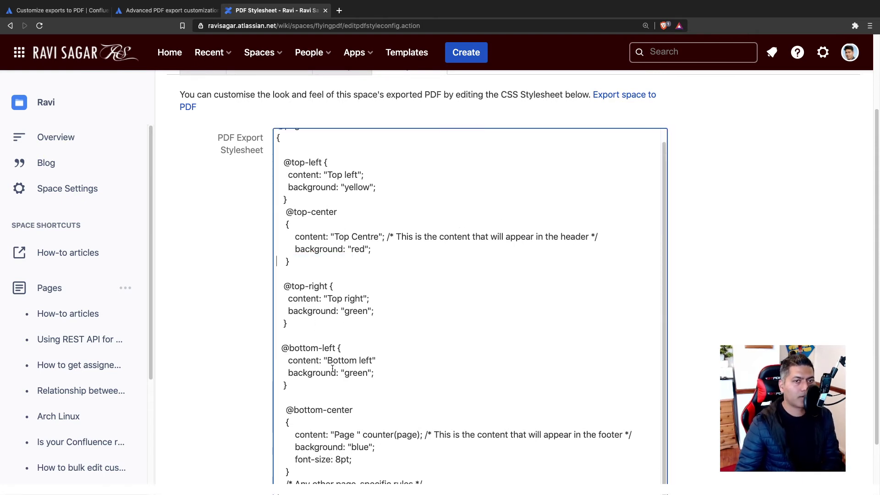
{"action": "scroll", "coordinate": [327, 376], "scroll_direction": "down", "scroll_amount": 3}
{"action": "triple_click", "coordinate": [321, 393]}
{"action": "key", "text": "BackSpace"}
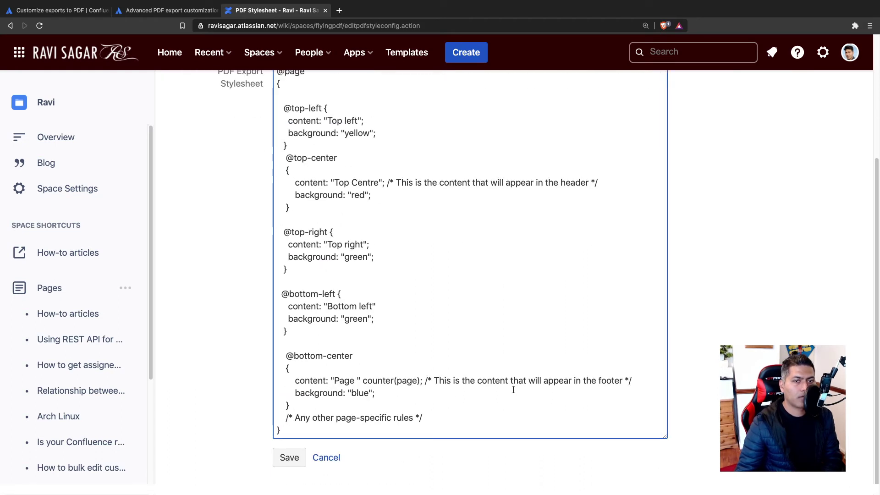
{"action": "left_click_drag", "start_coordinate": [636, 376], "coordinate": [426, 379]}
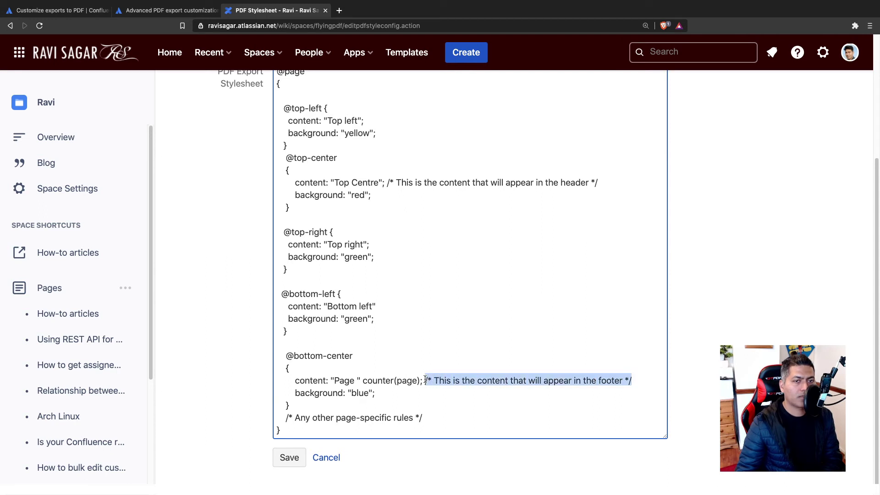
{"action": "key", "text": "BackSpace"}
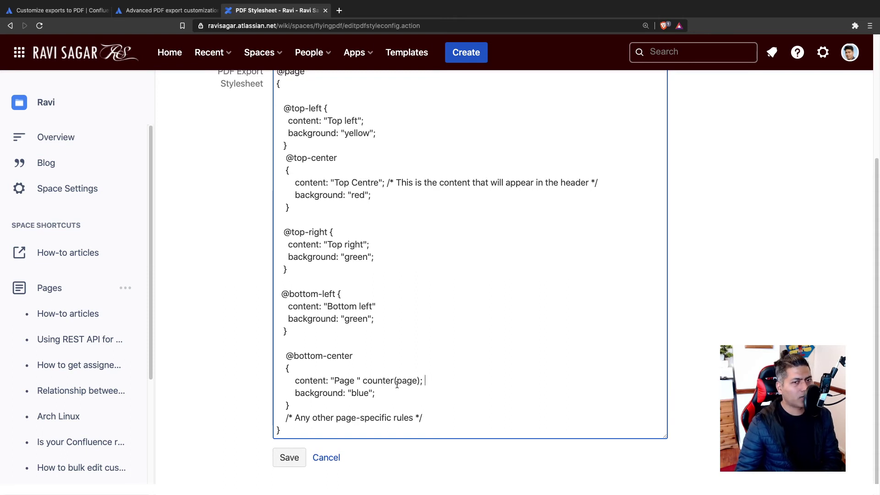
{"action": "triple_click", "coordinate": [358, 415]}
{"action": "key", "text": "BackSpace"}
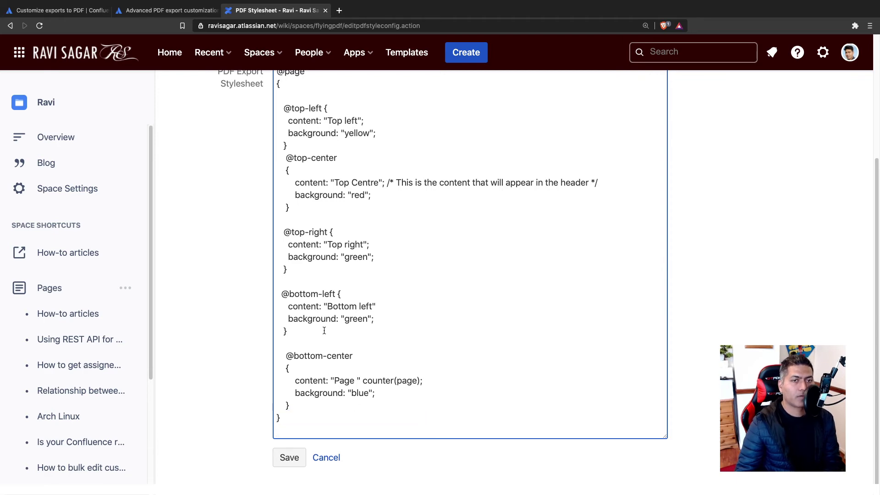
{"action": "scroll", "coordinate": [328, 333], "scroll_direction": "up", "scroll_amount": 3}
{"action": "scroll", "coordinate": [328, 333], "scroll_direction": "down", "scroll_amount": 1}
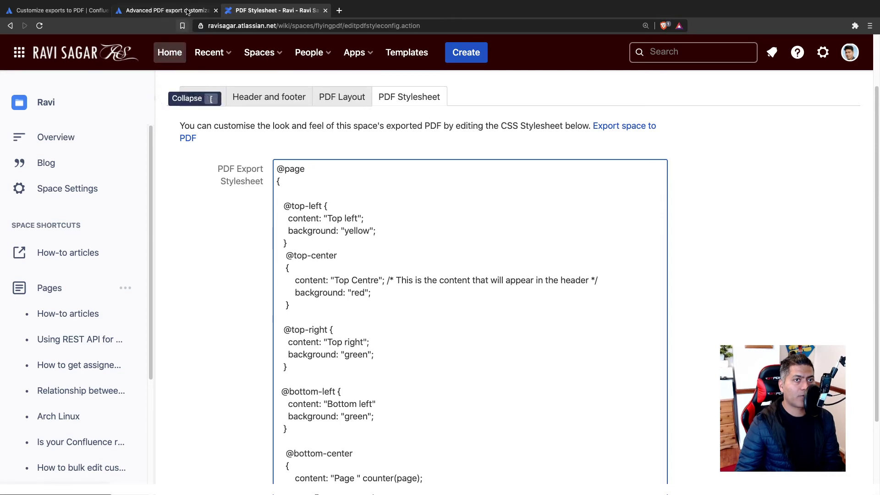
{"action": "left_click", "coordinate": [165, 10]}
{"action": "scroll", "coordinate": [226, 230], "scroll_direction": "up", "scroll_amount": 8}
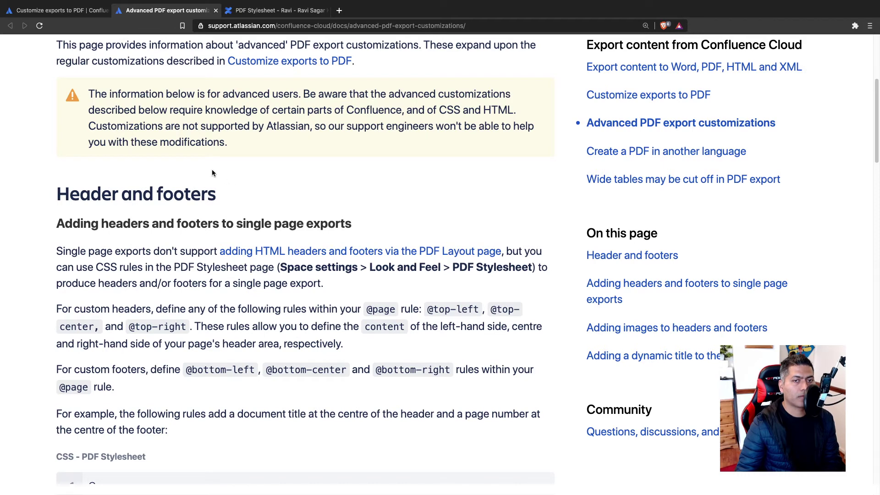
{"action": "left_click", "coordinate": [275, 10]}
{"action": "scroll", "coordinate": [322, 294], "scroll_direction": "down", "scroll_amount": 1}
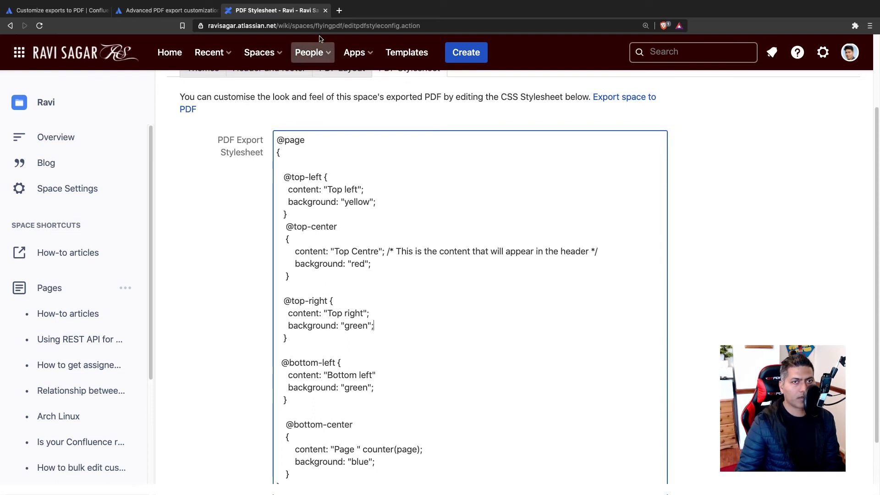
{"action": "left_click", "coordinate": [183, 10]}
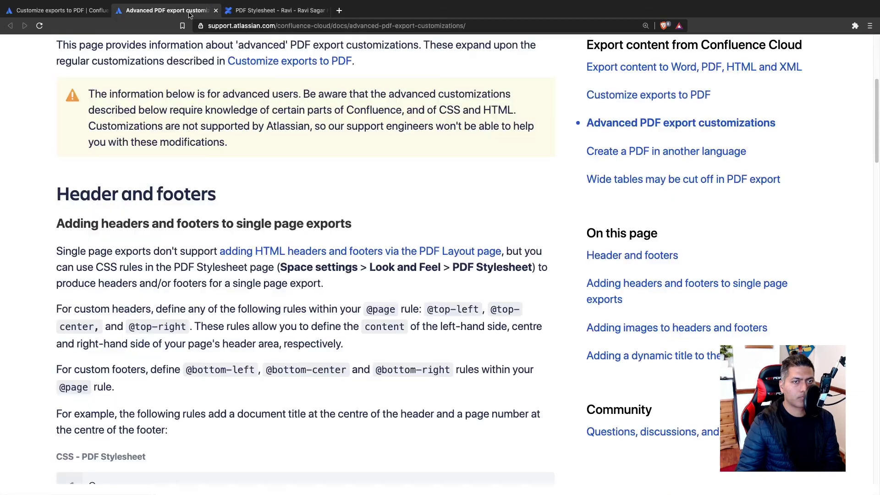
{"action": "scroll", "coordinate": [377, 215], "scroll_direction": "down", "scroll_amount": 15}
{"action": "scroll", "coordinate": [378, 218], "scroll_direction": "down", "scroll_amount": 10}
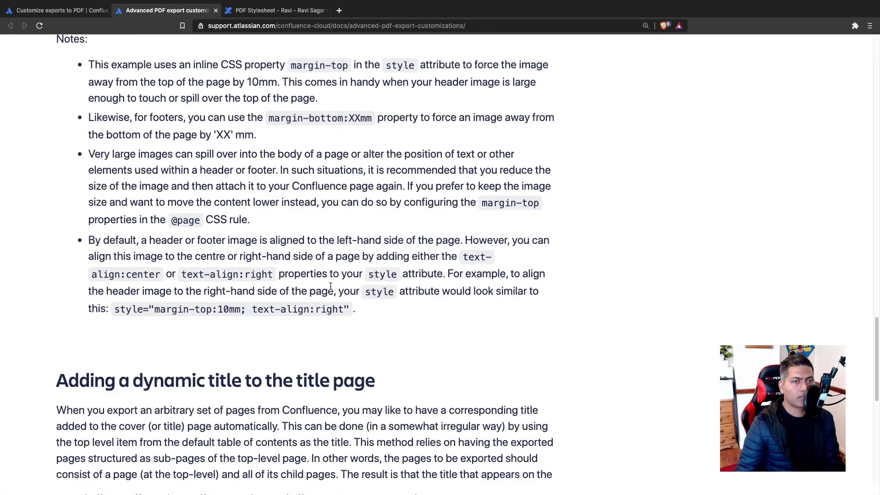
{"action": "scroll", "coordinate": [335, 275], "scroll_direction": "down", "scroll_amount": 7}
{"action": "scroll", "coordinate": [303, 296], "scroll_direction": "up", "scroll_amount": 1}
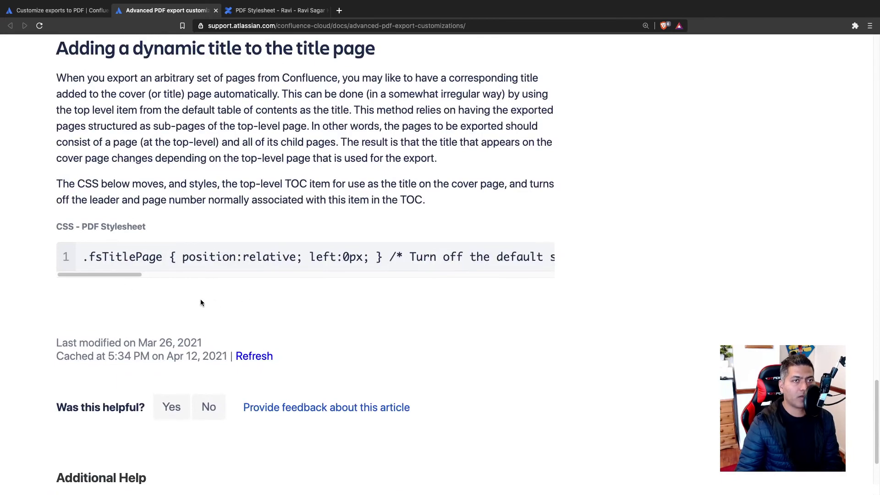
{"action": "scroll", "coordinate": [215, 303], "scroll_direction": "up", "scroll_amount": 15}
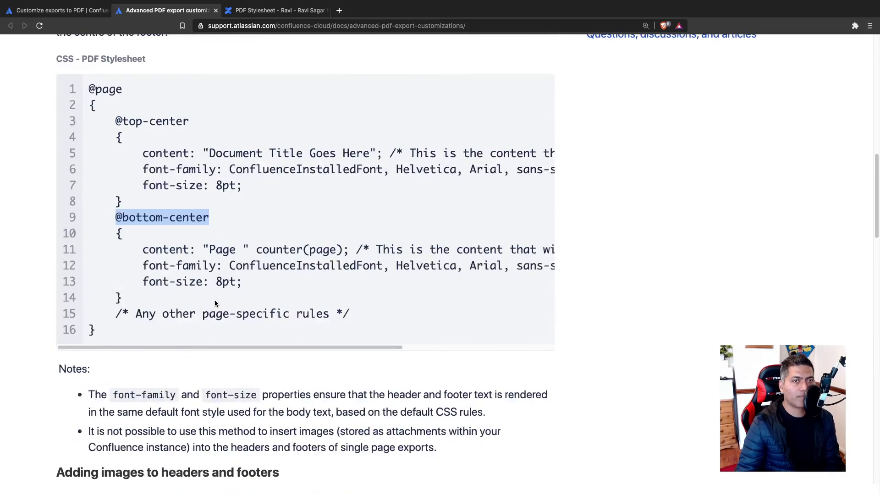
{"action": "scroll", "coordinate": [214, 303], "scroll_direction": "up", "scroll_amount": 4}
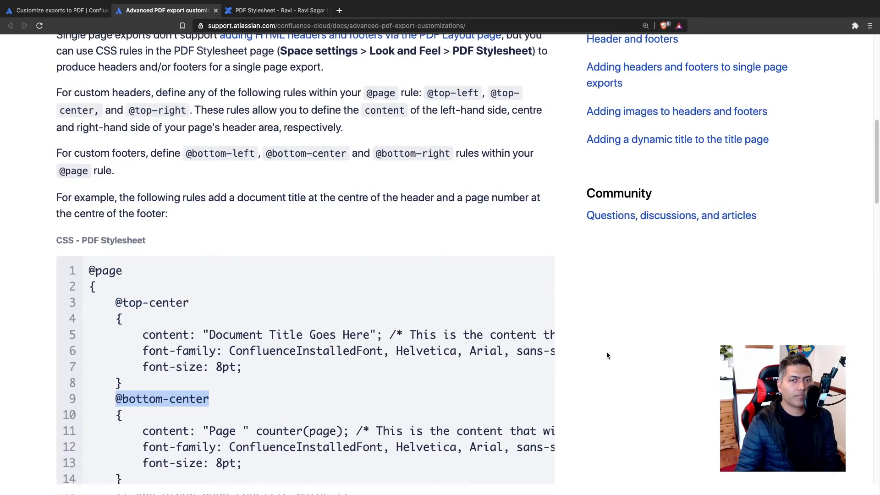
Step: Search 'css background colour', open the W3Schools background-color reference, then return to the stylesheet editor
{"action": "key", "text": "super+t"}
{"action": "type", "text": "css background "}
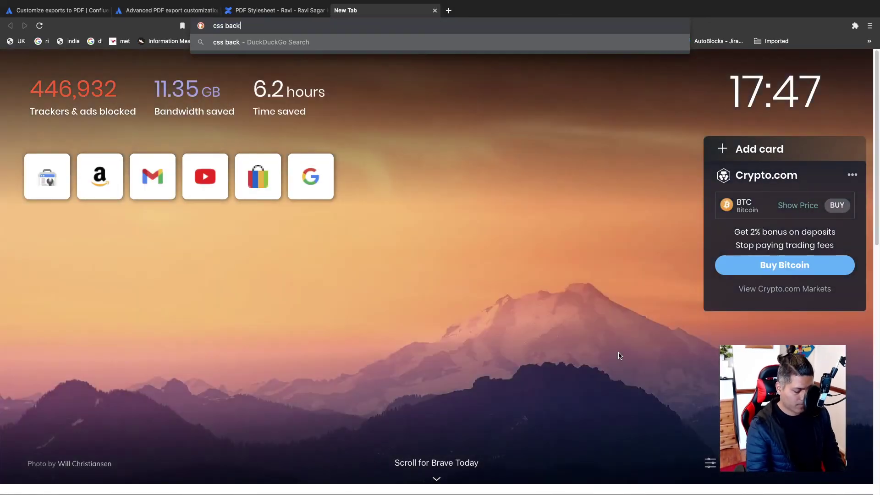
{"action": "type", "text": "colour"}
{"action": "key", "text": "Return"}
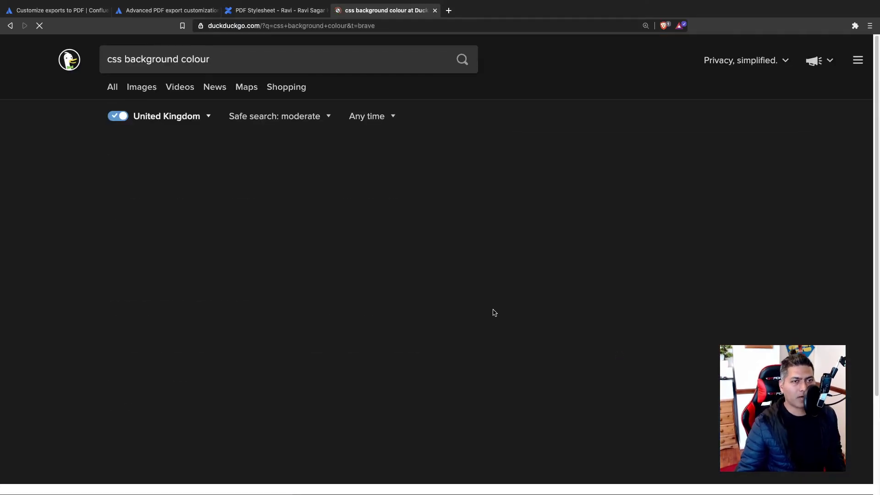
{"action": "left_click", "coordinate": [246, 231]}
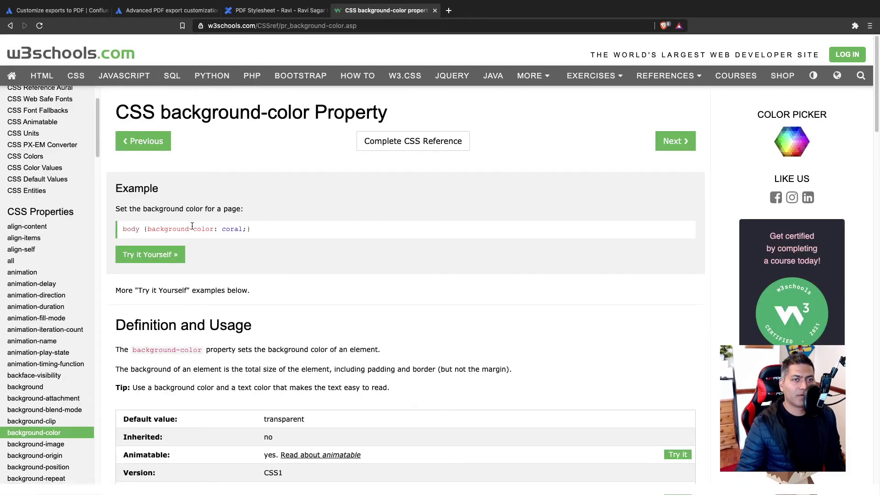
{"action": "left_click", "coordinate": [265, 11]}
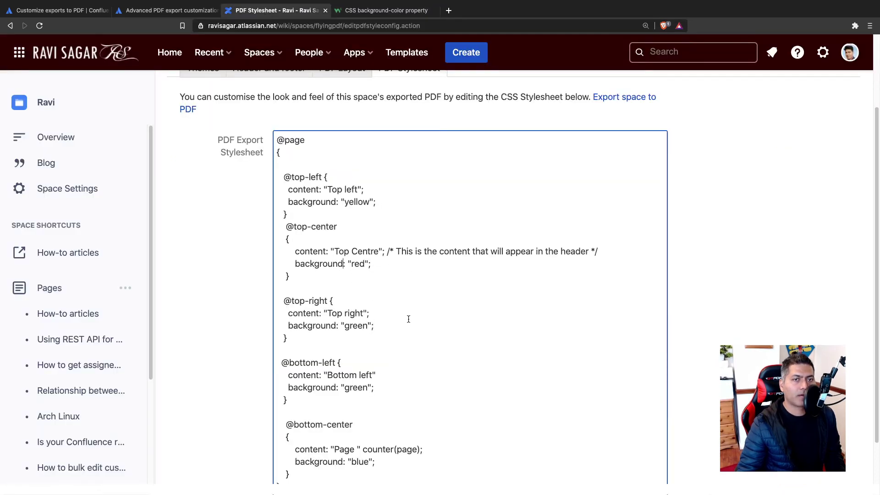
Step: Change each header and footer box's 'background:' to 'background-color:' and save the stylesheet
{"action": "type", "text": "-color"}
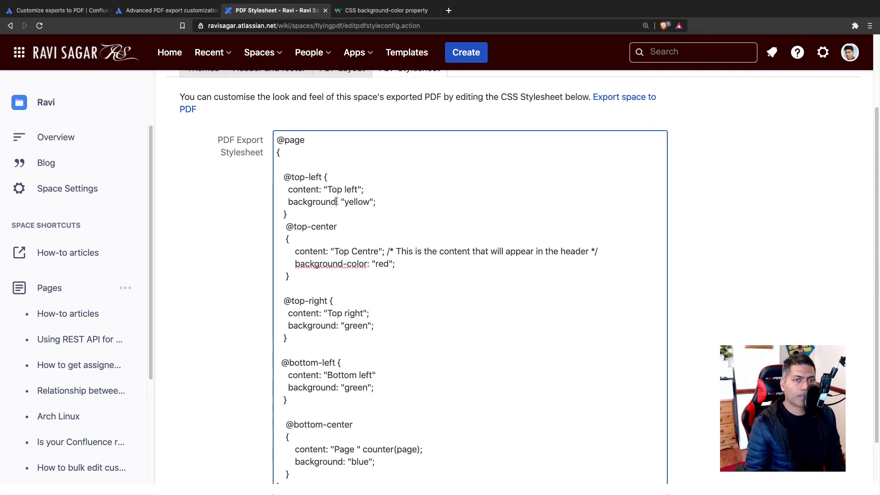
{"action": "left_click", "coordinate": [336, 201]}
{"action": "type", "text": "-color"}
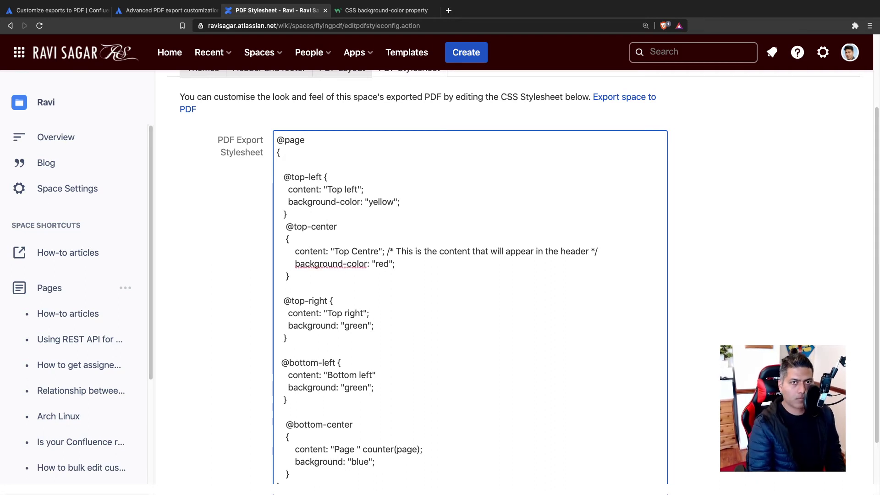
{"action": "left_click", "coordinate": [336, 326]}
{"action": "type", "text": "-color"}
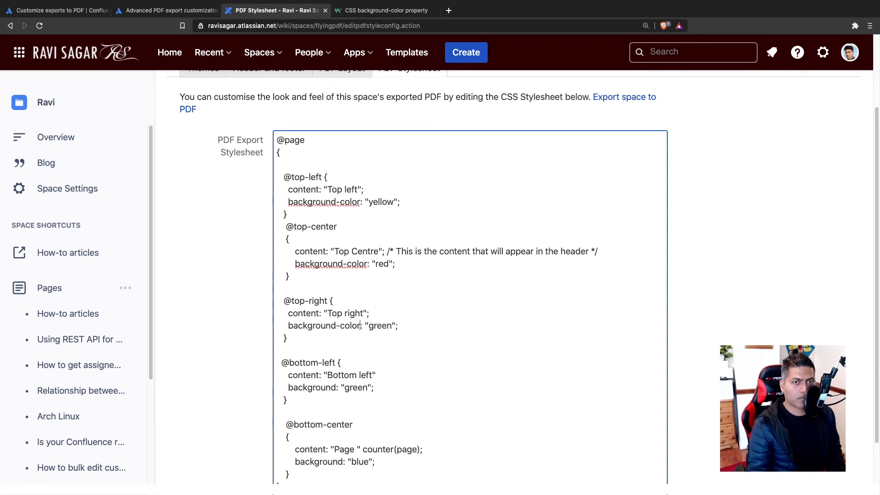
{"action": "scroll", "coordinate": [350, 338], "scroll_direction": "down", "scroll_amount": 2}
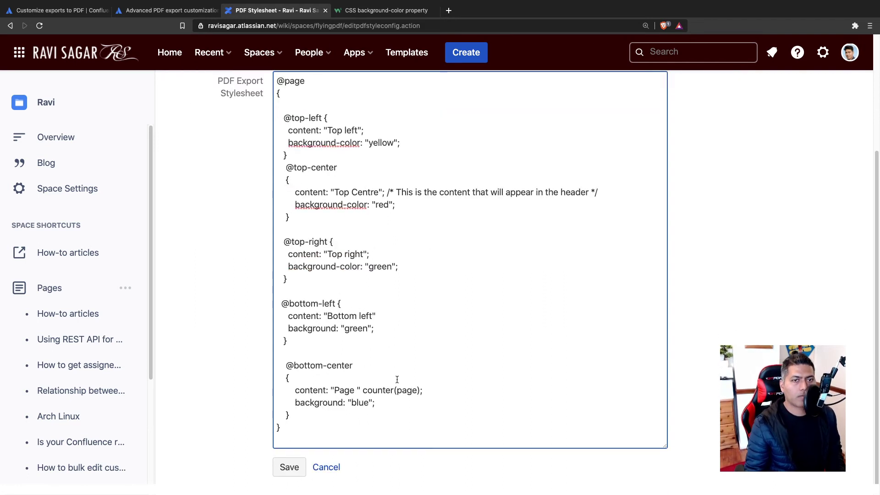
{"action": "left_click", "coordinate": [336, 326]}
{"action": "type", "text": "-color"}
{"action": "left_click", "coordinate": [342, 402]}
{"action": "type", "text": "-color"}
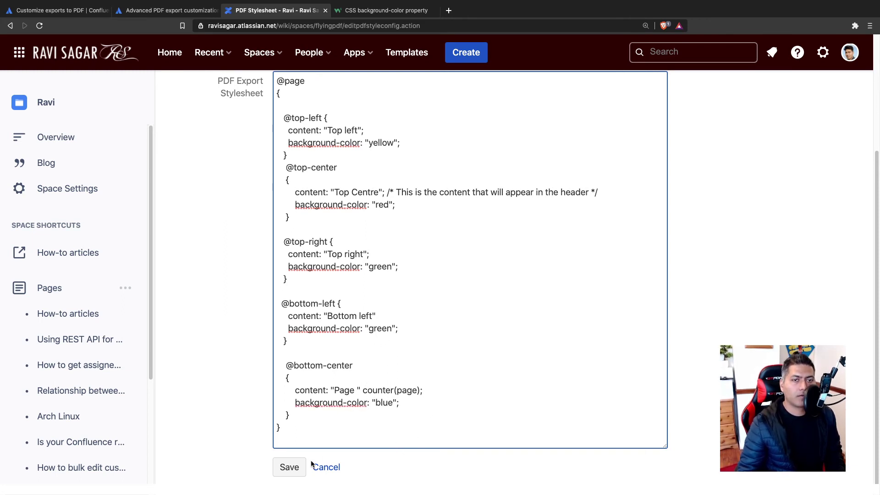
{"action": "left_click", "coordinate": [289, 467]}
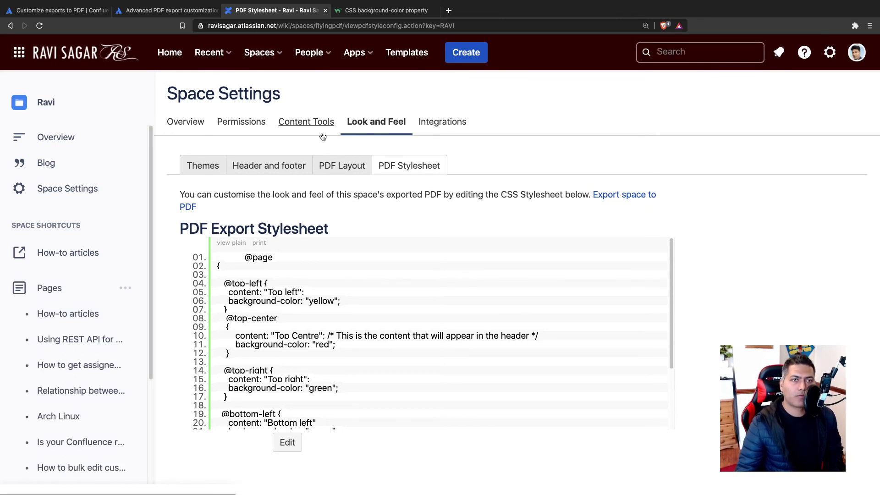
Step: Export the space to PDF again and save the new RAVI-120421 PDF to disk
{"action": "left_click", "coordinate": [333, 165]}
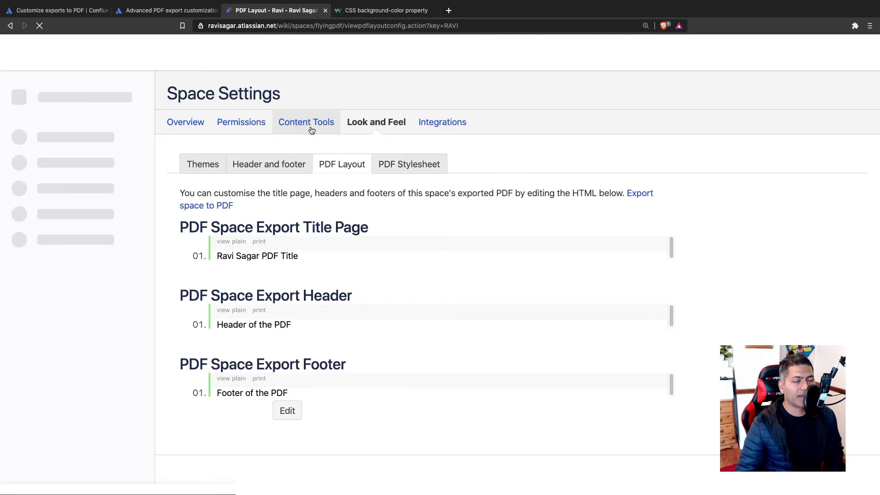
{"action": "left_click", "coordinate": [312, 131]}
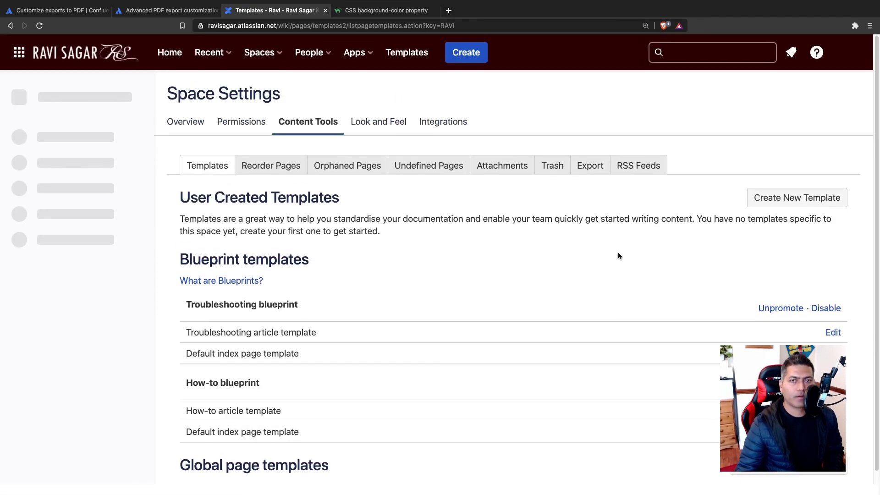
{"action": "left_click", "coordinate": [598, 167]}
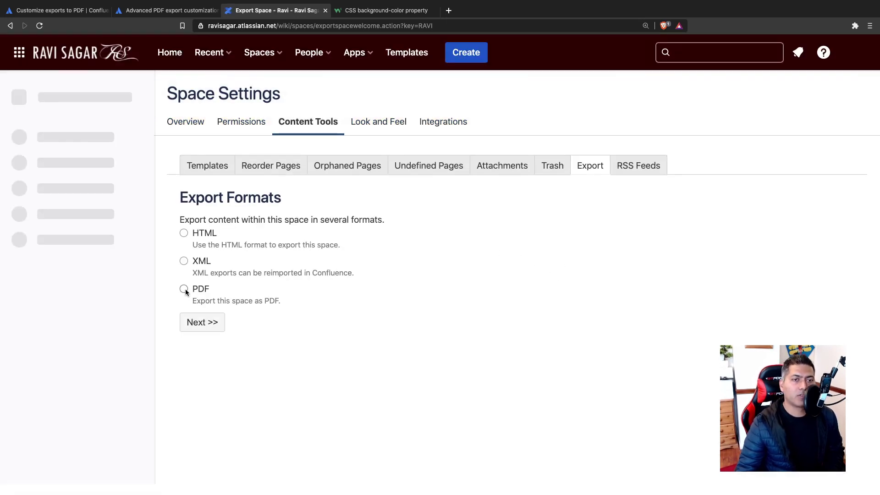
{"action": "left_click", "coordinate": [185, 288]}
{"action": "left_click", "coordinate": [198, 323]}
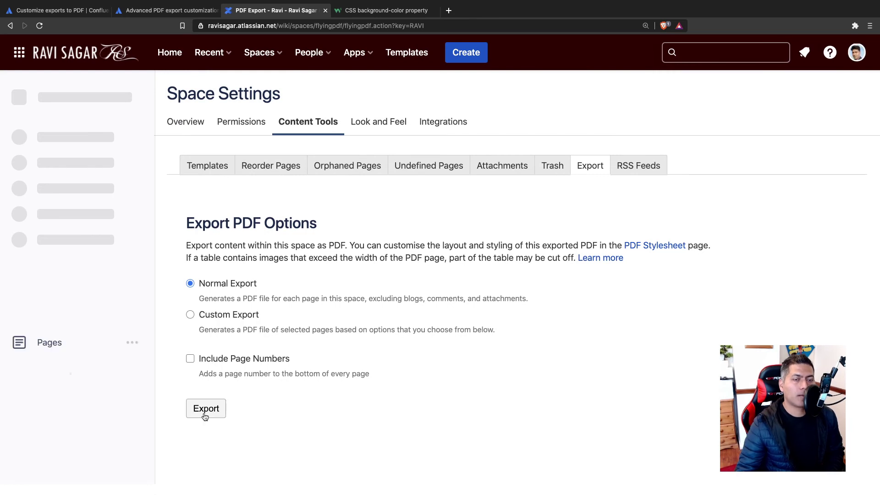
{"action": "left_click", "coordinate": [205, 416]}
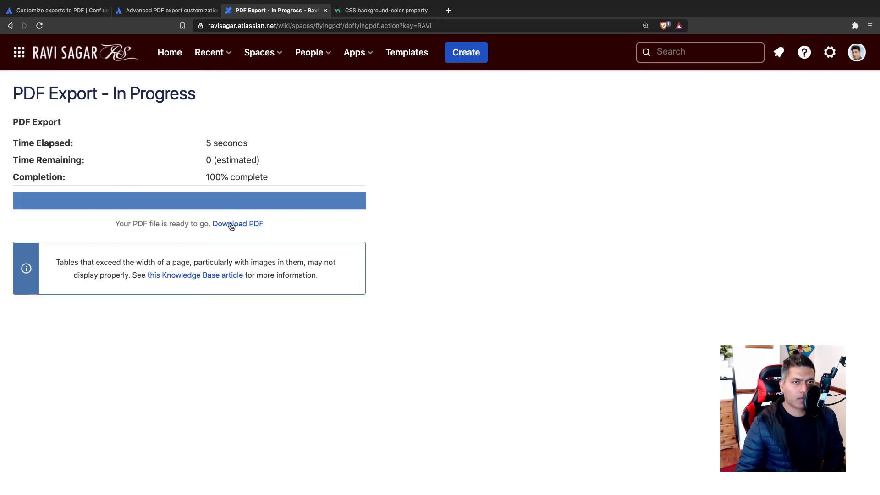
{"action": "left_click", "coordinate": [232, 225]}
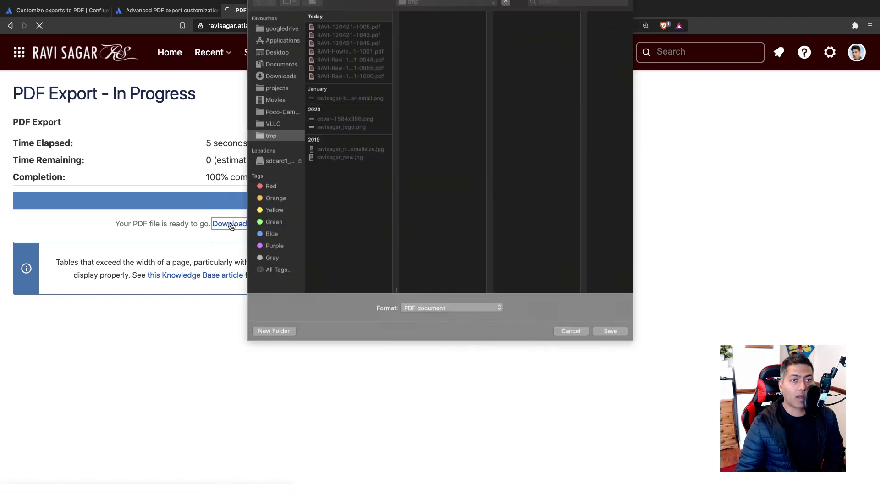
{"action": "left_click", "coordinate": [610, 375]}
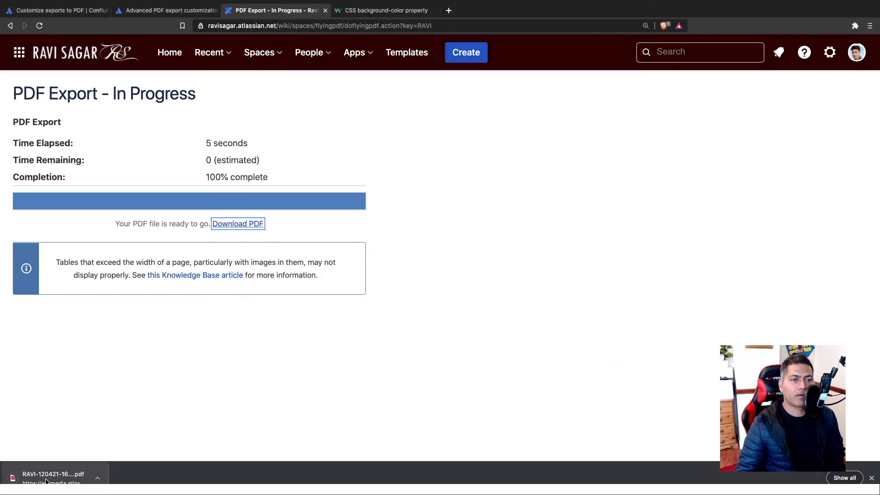
Step: Open the exported 7-page PDF and check the Top left, Top Centre, Top right headers and numbered Page footers
{"action": "left_click", "coordinate": [46, 479]}
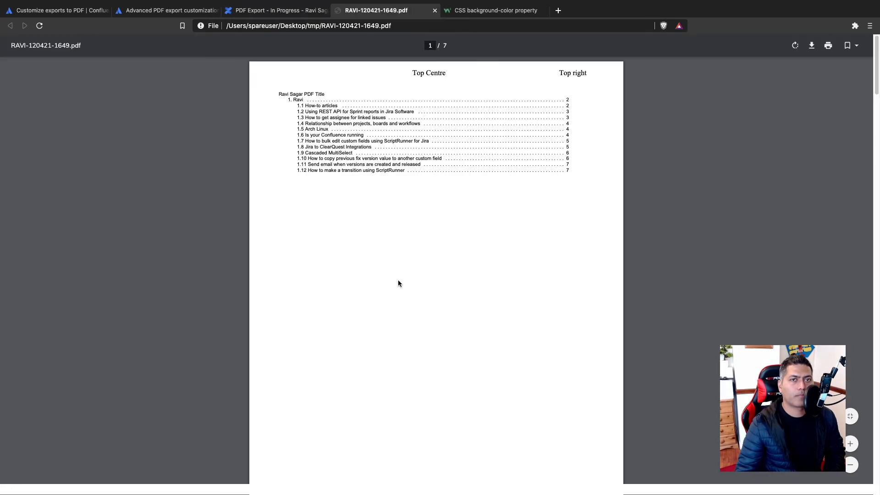
{"action": "scroll", "coordinate": [414, 296], "scroll_direction": "down", "scroll_amount": 6}
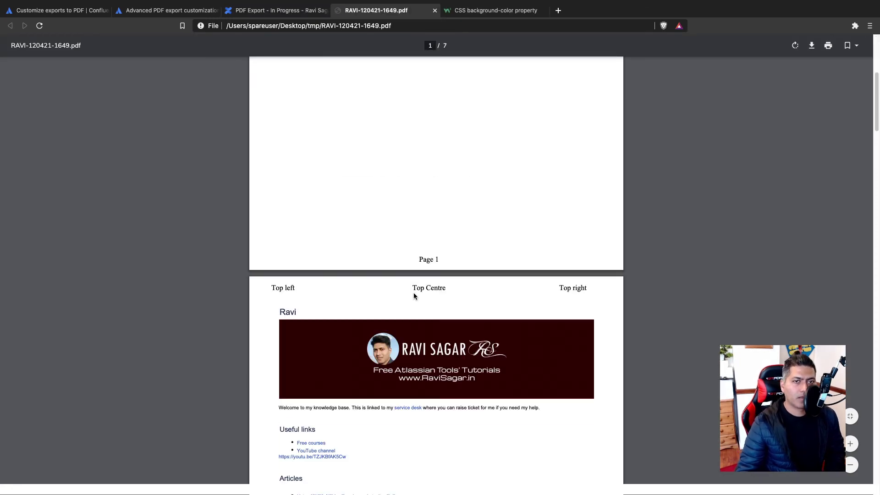
{"action": "scroll", "coordinate": [413, 295], "scroll_direction": "down", "scroll_amount": 2}
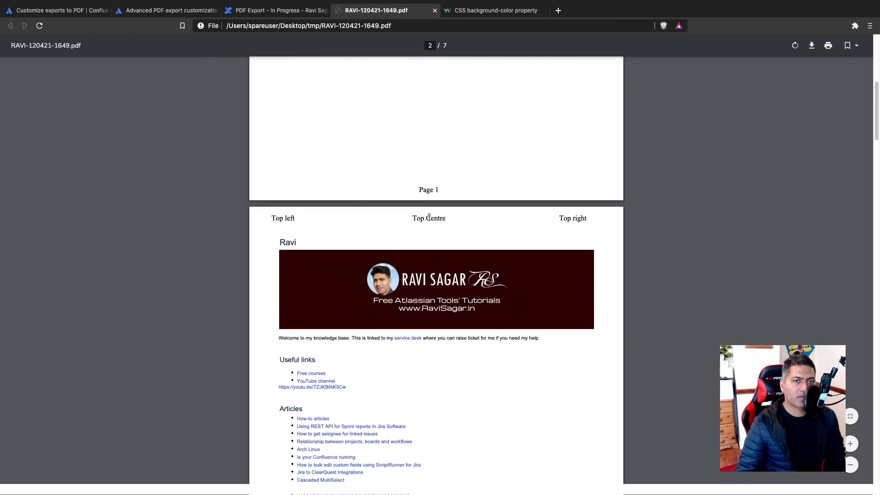
{"action": "double_click", "coordinate": [565, 219]}
{"action": "scroll", "coordinate": [477, 258], "scroll_direction": "down", "scroll_amount": 8}
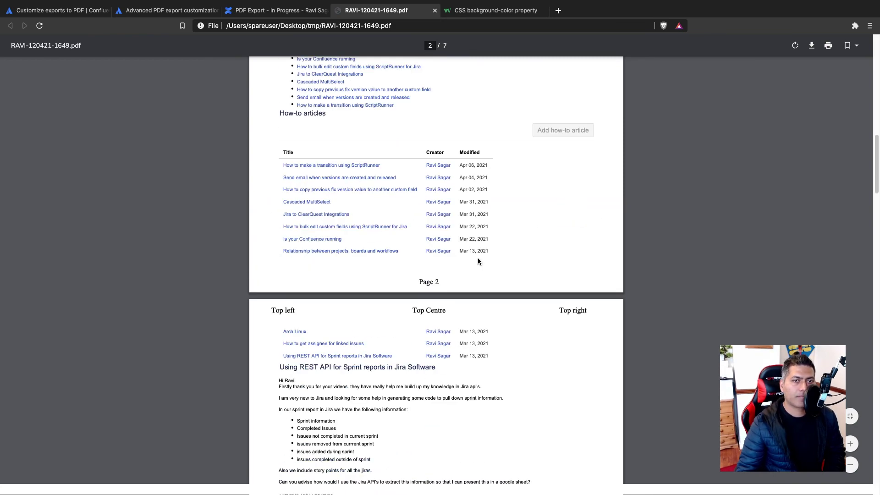
{"action": "triple_click", "coordinate": [426, 282]}
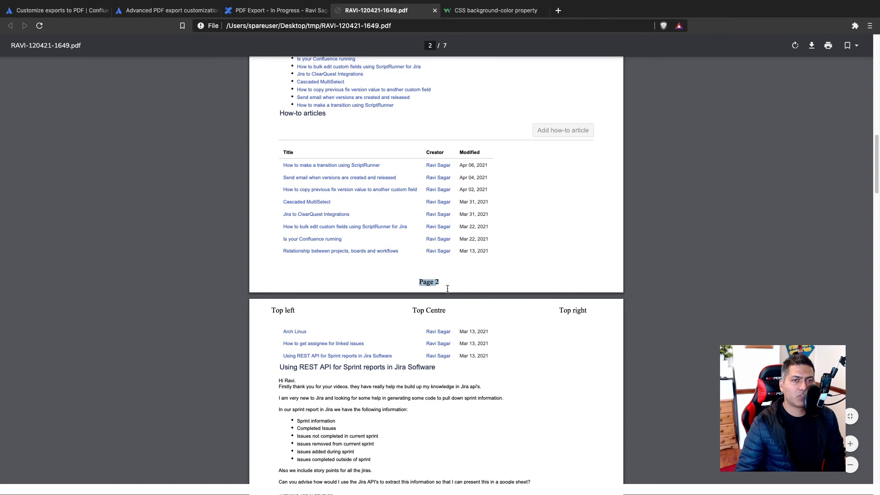
{"action": "scroll", "coordinate": [452, 291], "scroll_direction": "down", "scroll_amount": 4}
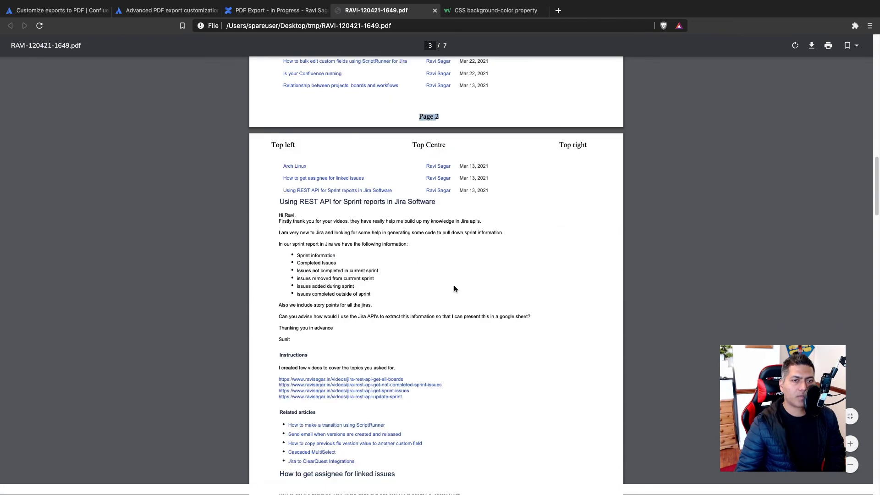
{"action": "scroll", "coordinate": [454, 289], "scroll_direction": "down", "scroll_amount": 10}
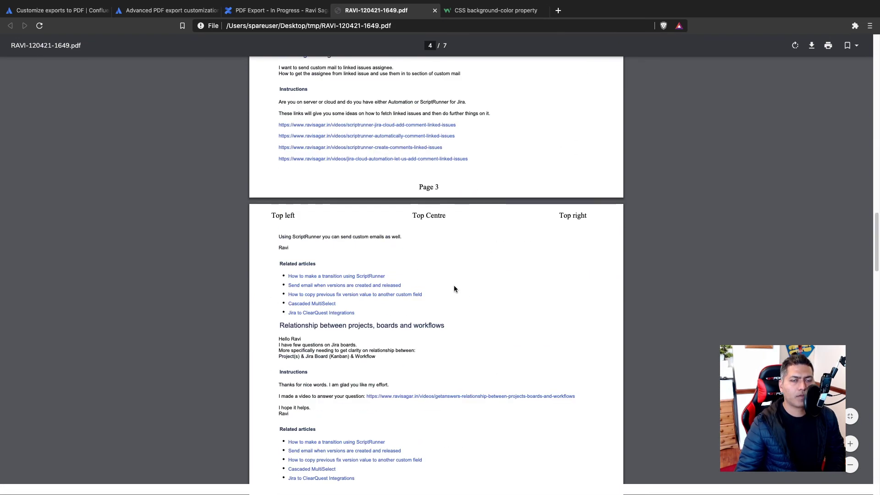
{"action": "scroll", "coordinate": [454, 289], "scroll_direction": "down", "scroll_amount": 15}
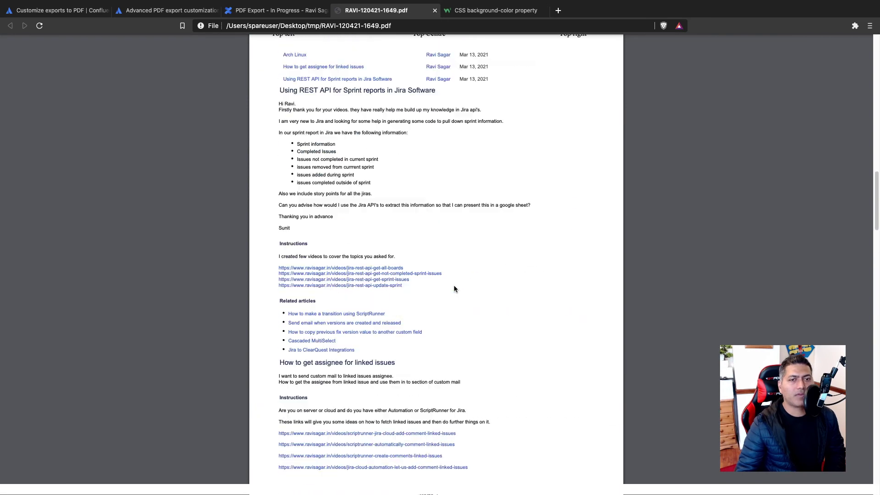
Step: Go back to the Advanced PDF export customizations article and read its header-image and dynamic-title sections
{"action": "left_click", "coordinate": [167, 10]}
{"action": "scroll", "coordinate": [233, 235], "scroll_direction": "down", "scroll_amount": 6}
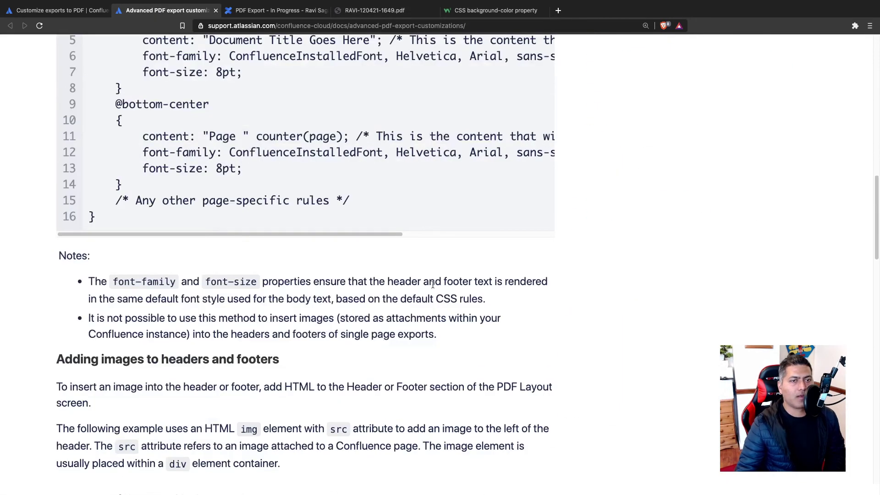
{"action": "scroll", "coordinate": [506, 404], "scroll_direction": "down", "scroll_amount": 9}
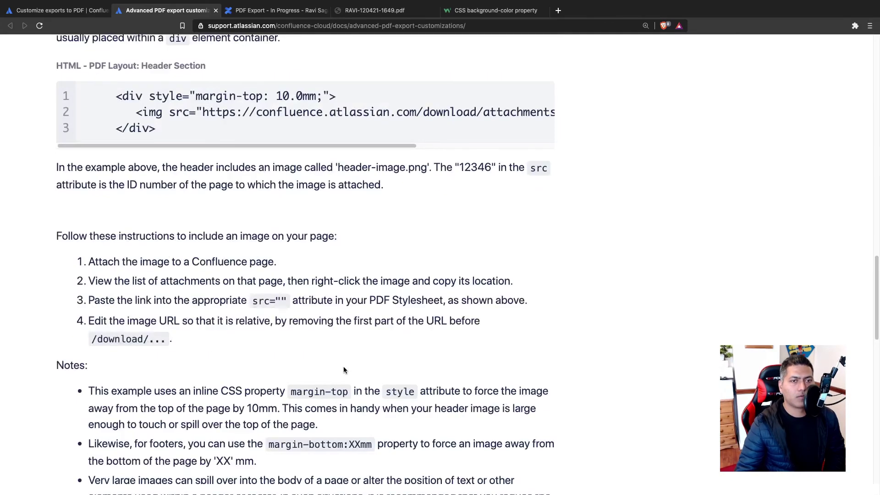
{"action": "scroll", "coordinate": [334, 363], "scroll_direction": "down", "scroll_amount": 5}
{"action": "scroll", "coordinate": [356, 389], "scroll_direction": "down", "scroll_amount": 6}
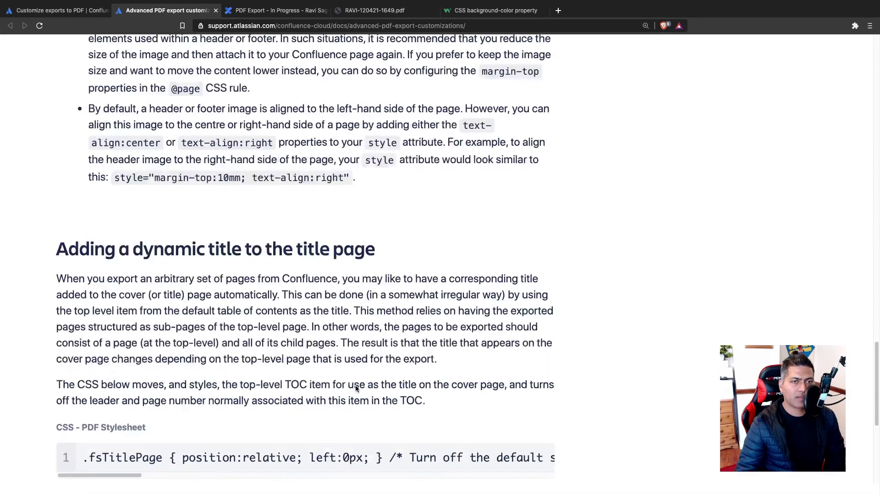
{"action": "scroll", "coordinate": [332, 396], "scroll_direction": "up", "scroll_amount": 15}
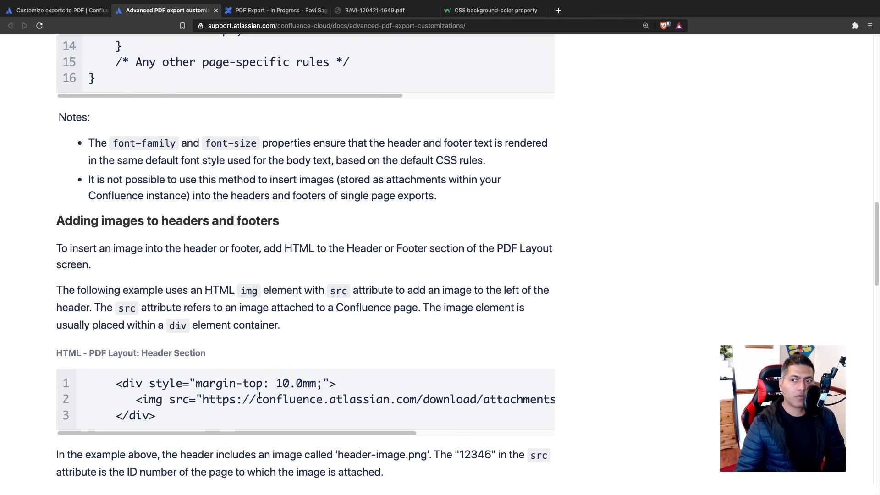
{"action": "scroll", "coordinate": [310, 361], "scroll_direction": "down", "scroll_amount": 1}
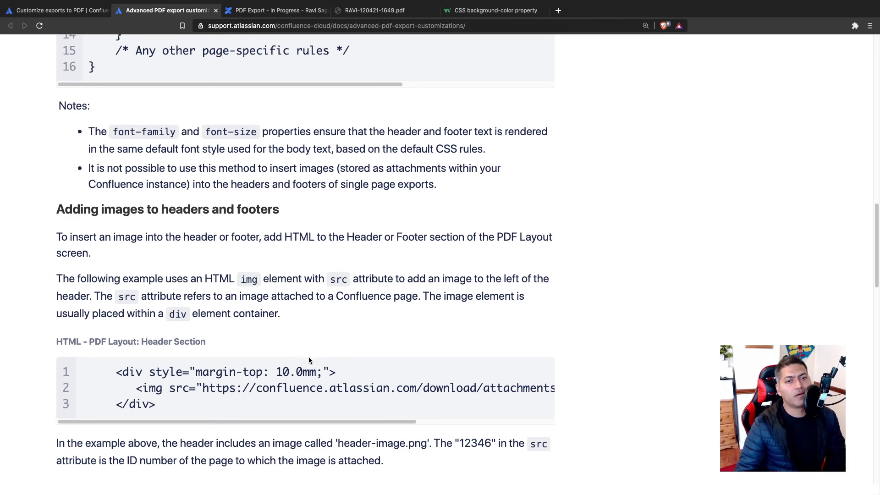
{"action": "scroll", "coordinate": [310, 361], "scroll_direction": "down", "scroll_amount": 10}
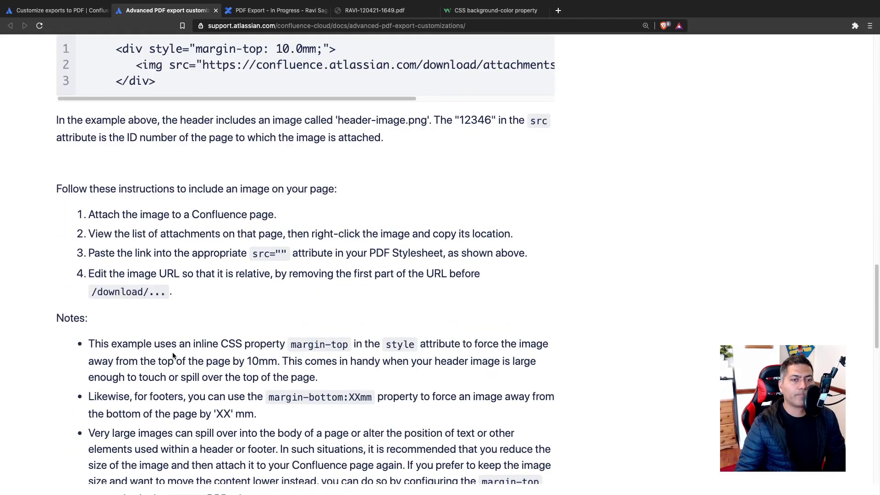
{"action": "scroll", "coordinate": [172, 352], "scroll_direction": "up", "scroll_amount": 6}
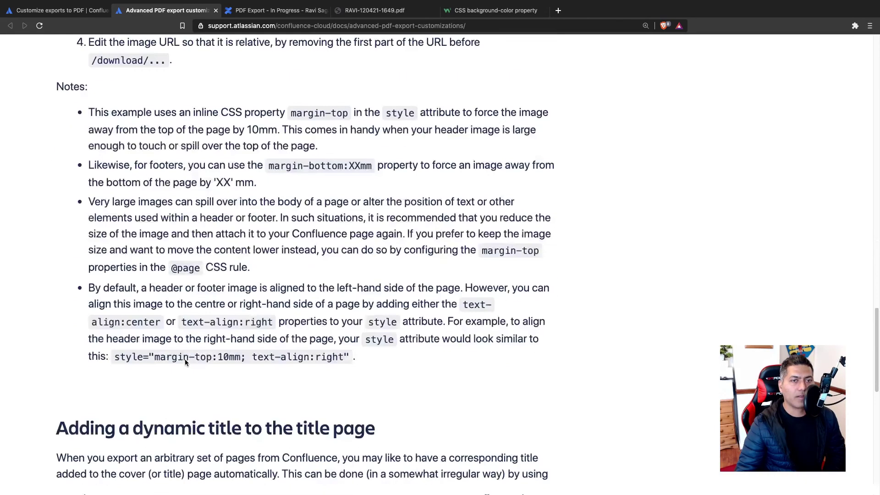
{"action": "scroll", "coordinate": [202, 361], "scroll_direction": "down", "scroll_amount": 7}
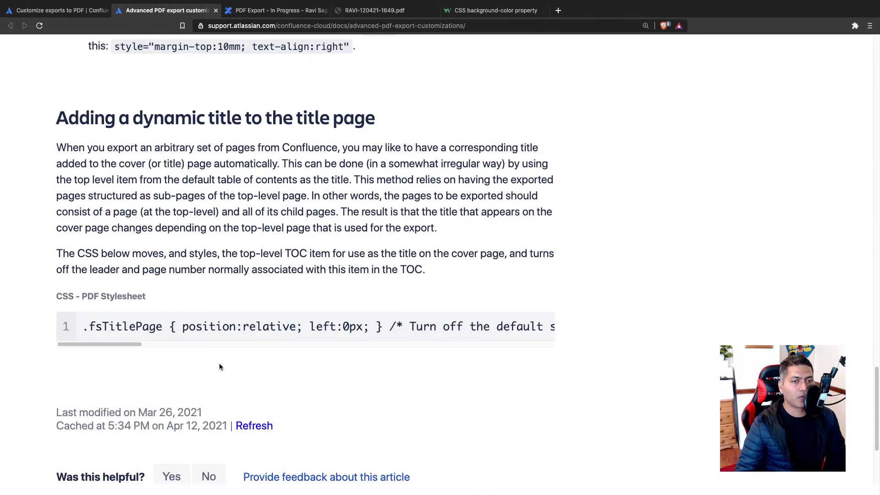
{"action": "scroll", "coordinate": [219, 363], "scroll_direction": "up", "scroll_amount": 20}
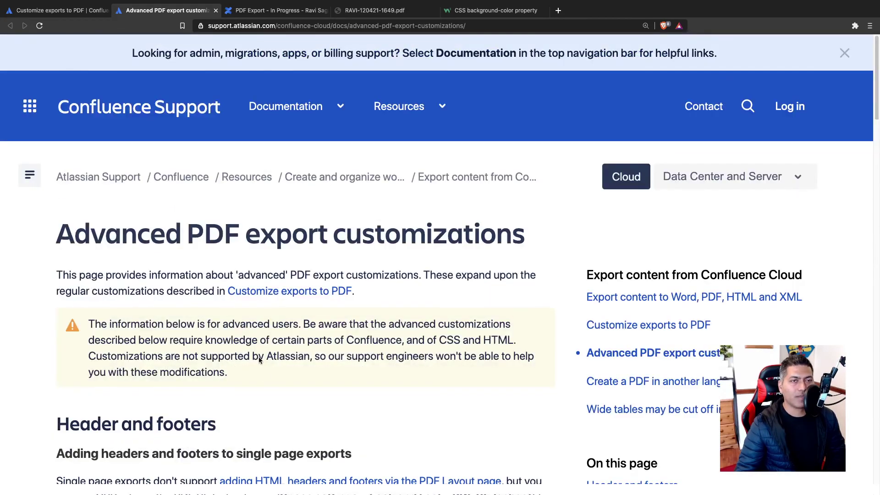